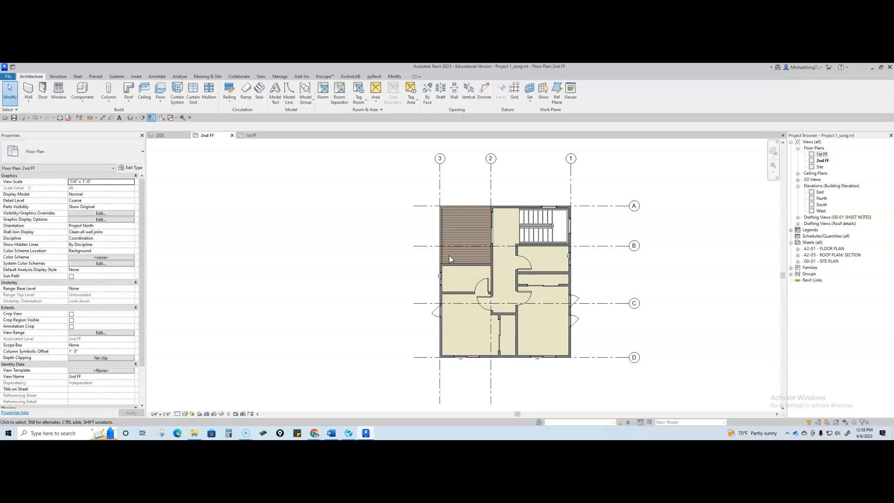
Save the project and sketch a footprint roof around the second floor's exterior walls with a 1' 2" overhang
{"action": "left_click", "coordinate": [129, 91]}
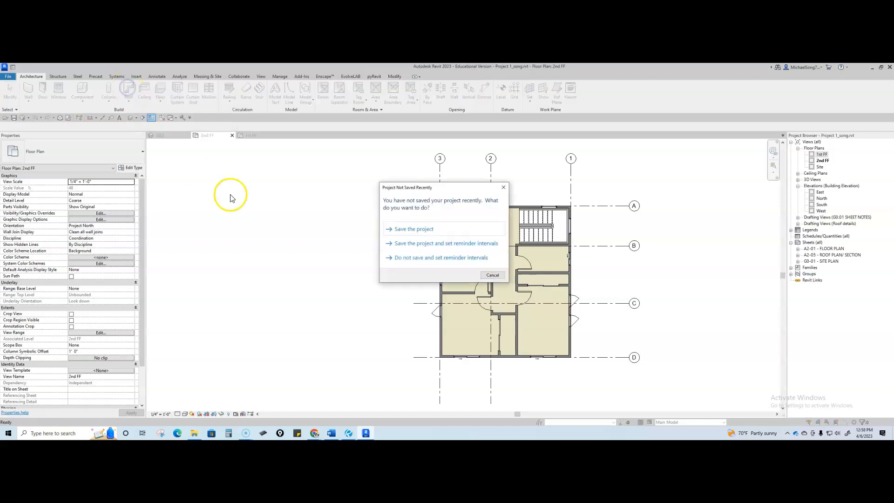
{"action": "left_click", "coordinate": [419, 231]}
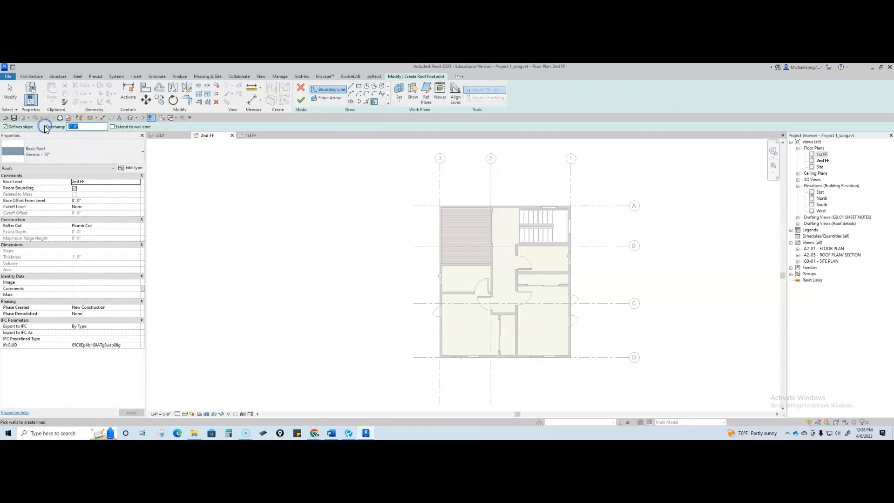
{"action": "type", "text": "14"}
{"action": "left_click", "coordinate": [440, 299]}
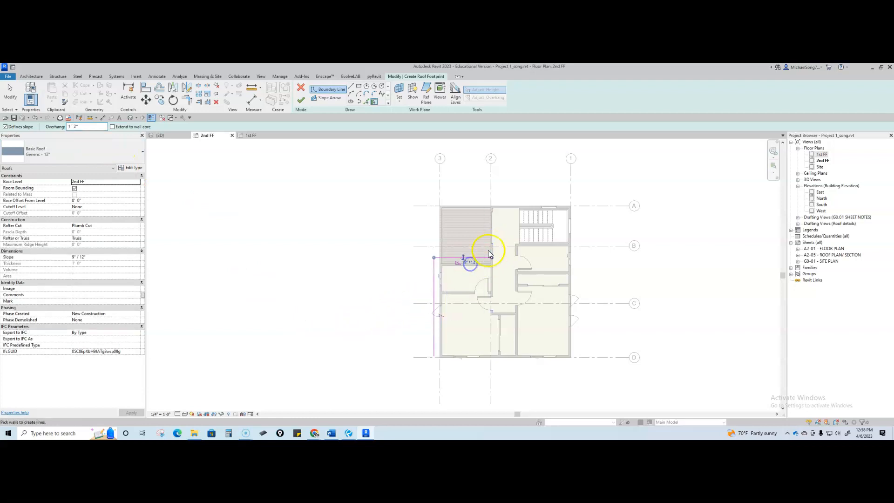
{"action": "left_click", "coordinate": [492, 253]}
{"action": "left_click", "coordinate": [514, 205]}
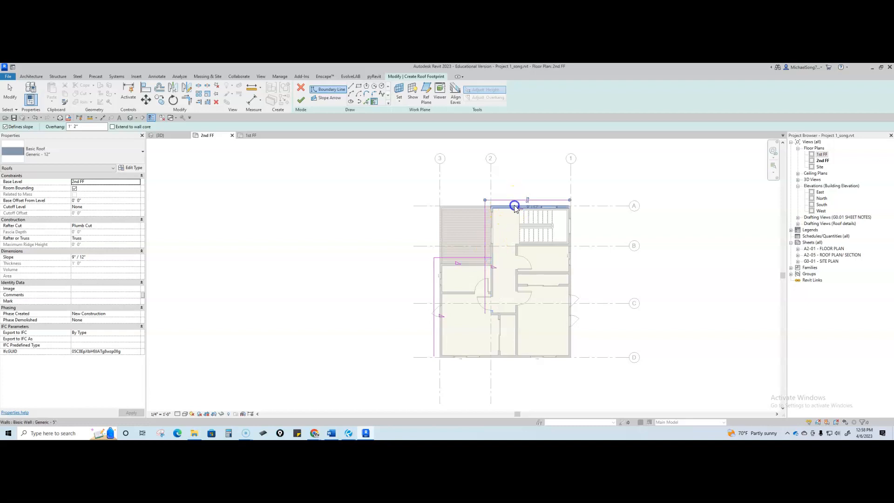
{"action": "left_click", "coordinate": [570, 238]}
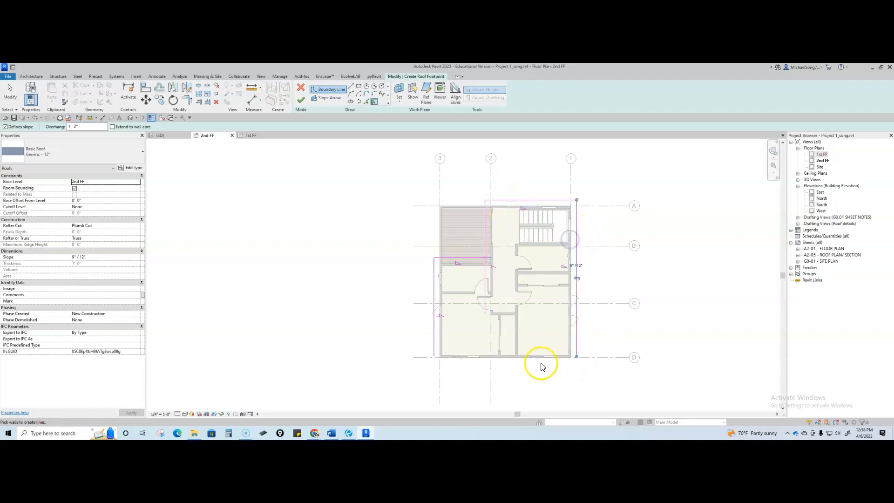
{"action": "left_click", "coordinate": [516, 363]}
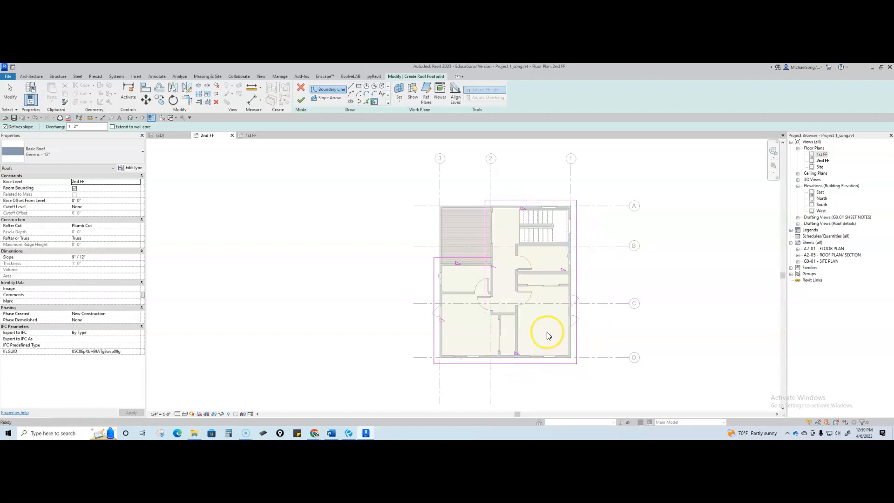
Trim the two crossing roof boundary lines to a clean inner corner beside the balcony
{"action": "key", "text": "Escape"}
{"action": "key", "text": "t"}
{"action": "key", "text": "r"}
{"action": "left_click", "coordinate": [463, 258]}
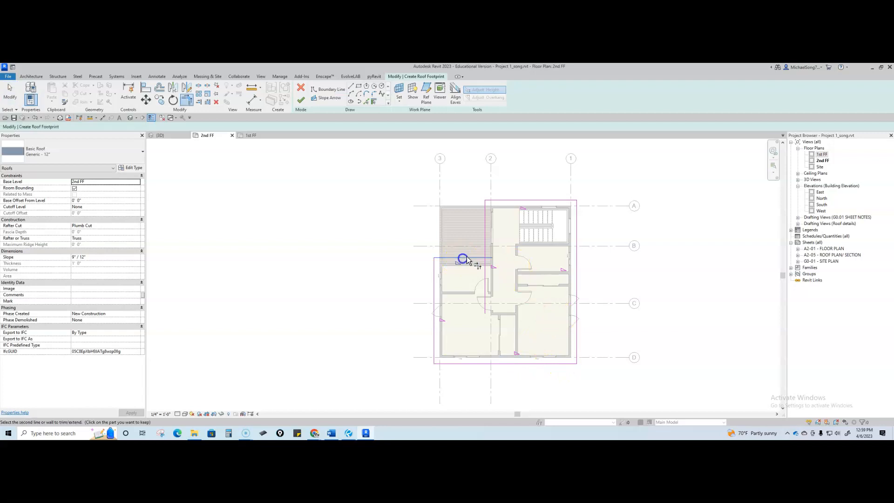
{"action": "left_click", "coordinate": [485, 239]}
{"action": "key", "text": "Escape"}
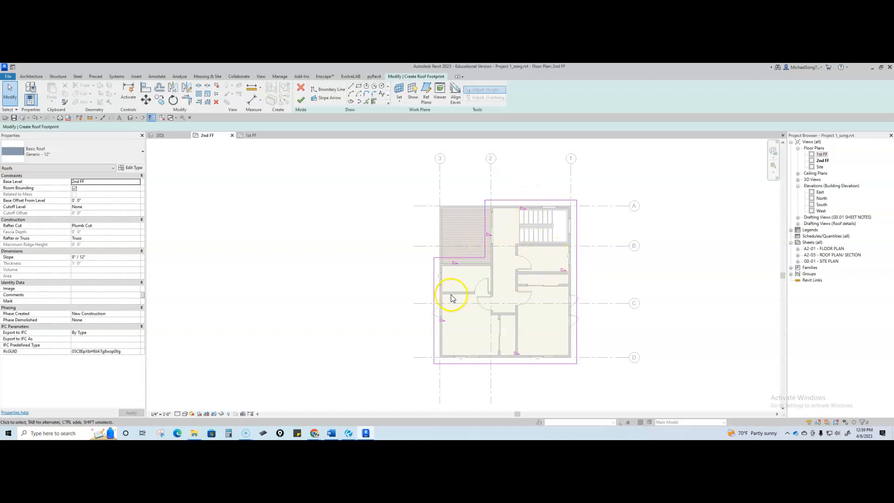
Turn off the slope definition for the roof boundary lines along grids A and D
{"action": "left_click_drag", "start_coordinate": [521, 375], "coordinate": [515, 173]}
{"action": "left_click", "coordinate": [144, 127]}
{"action": "left_click", "coordinate": [339, 268]}
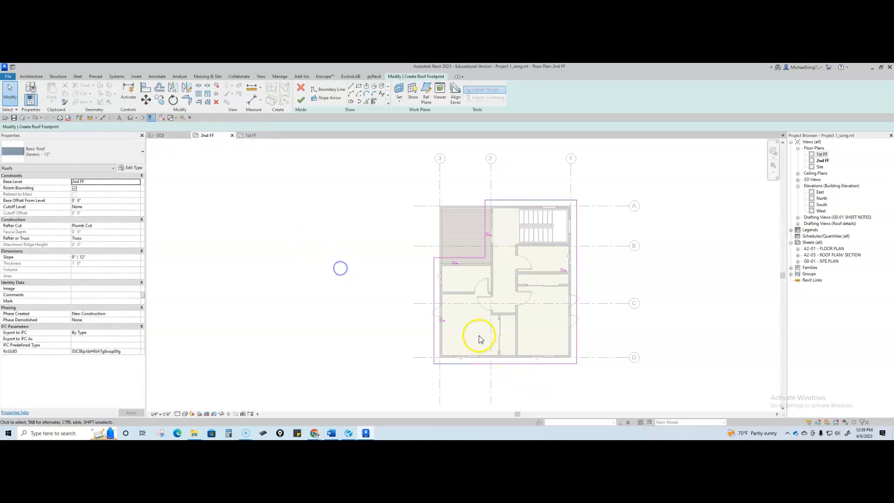
Set the roof slope to 4" / 12" and finish the roof footprint
{"action": "left_click", "coordinate": [113, 267]}
{"action": "left_click", "coordinate": [108, 258]}
{"action": "type", "text": "4"}
{"action": "left_click", "coordinate": [293, 272]}
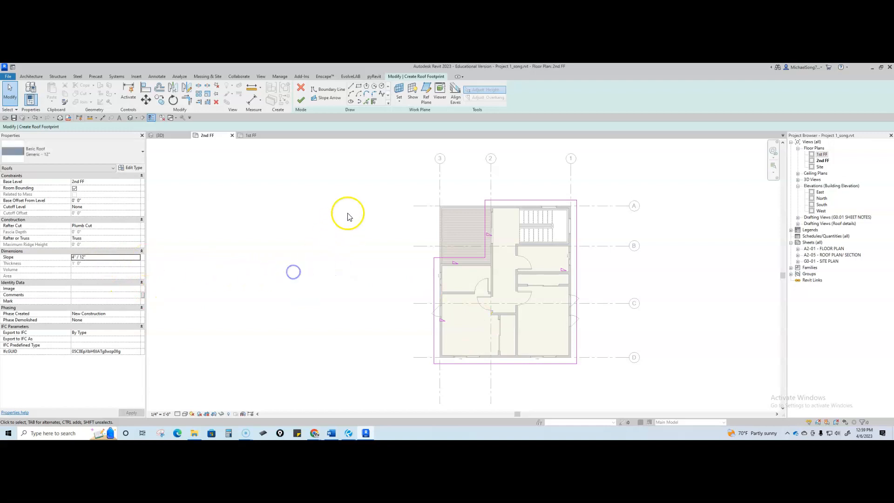
{"action": "left_click", "coordinate": [301, 99]}
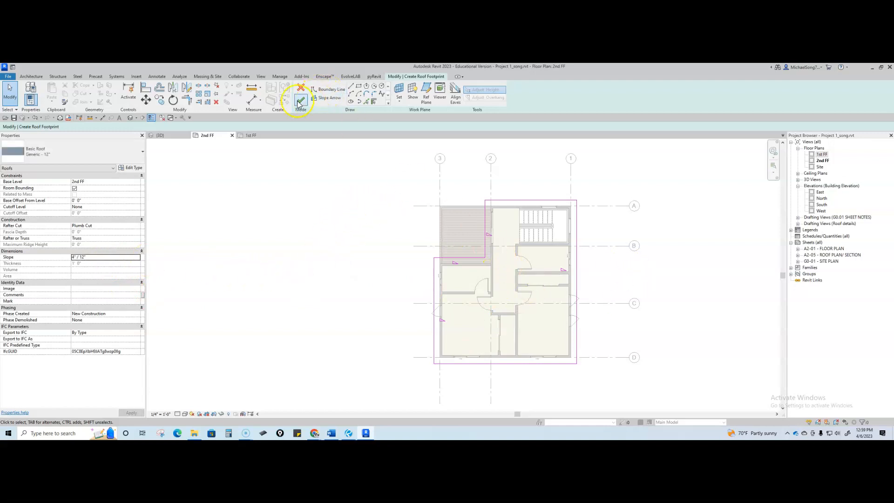
{"action": "left_click", "coordinate": [307, 277]}
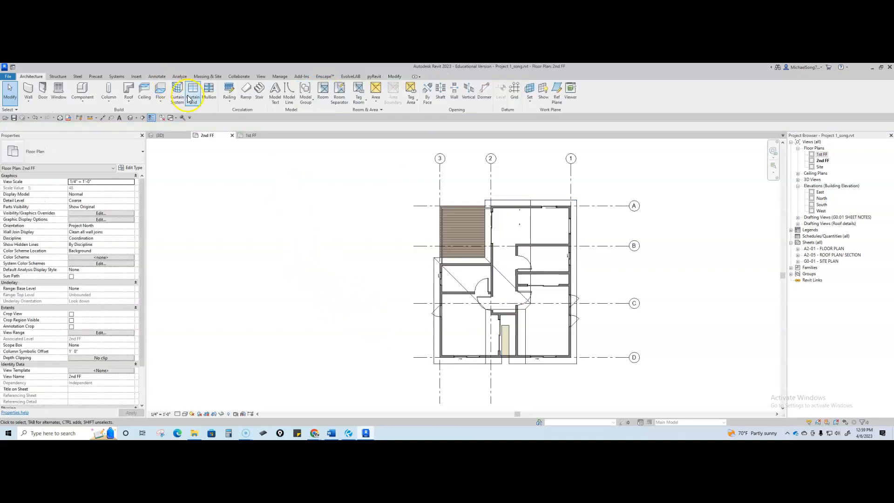
Set the new roof's base level to Roof in the 3D view
{"action": "left_click", "coordinate": [160, 139]}
{"action": "middle_click_drag", "start_coordinate": [499, 343], "coordinate": [483, 295], "text": "shift"}
{"action": "scroll", "coordinate": [539, 318], "scroll_direction": "up", "scroll_amount": 2}
{"action": "left_click", "coordinate": [526, 293]}
{"action": "middle_click_drag", "start_coordinate": [545, 328], "coordinate": [455, 299], "text": "shift"}
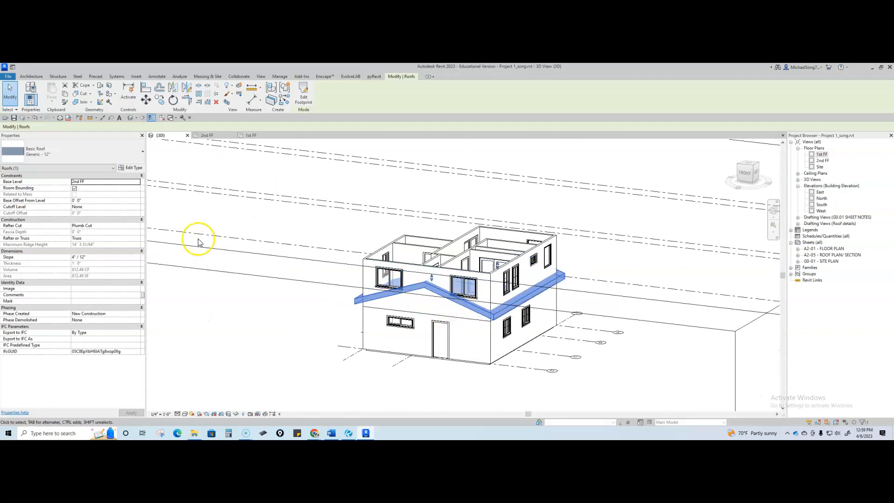
{"action": "left_click", "coordinate": [139, 182]}
{"action": "left_click", "coordinate": [137, 181]}
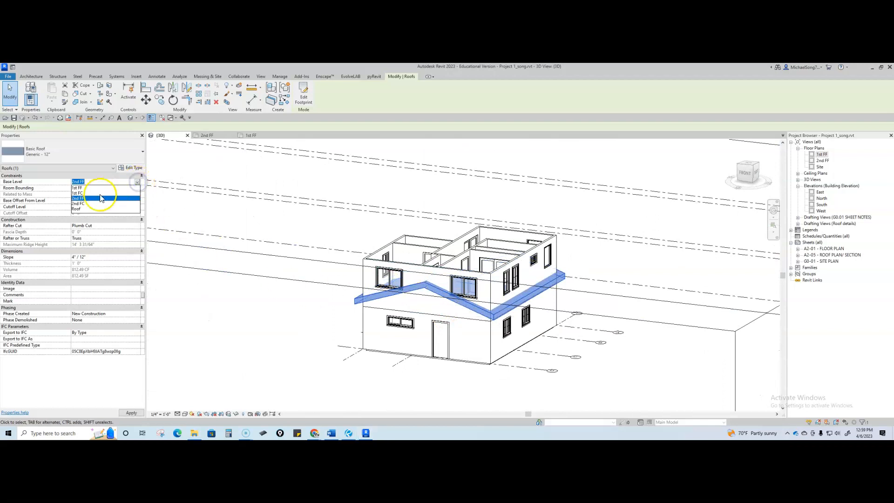
{"action": "left_click", "coordinate": [77, 209]}
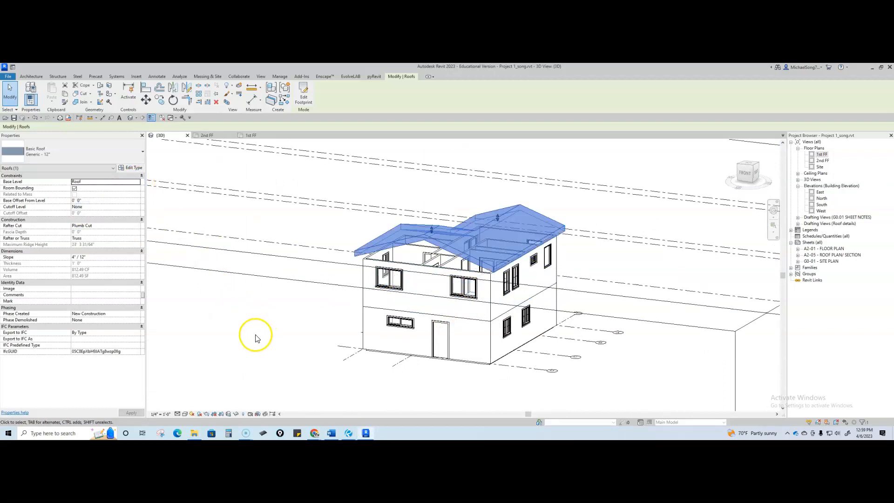
Edit the roof footprint so the short edge above the balcony no longer defines a slope, and inspect the resulting roof
{"action": "left_click", "coordinate": [339, 355]}
{"action": "middle_click_drag", "start_coordinate": [339, 355], "coordinate": [489, 371], "text": "shift"}
{"action": "scroll", "coordinate": [447, 238], "scroll_direction": "up", "scroll_amount": 2}
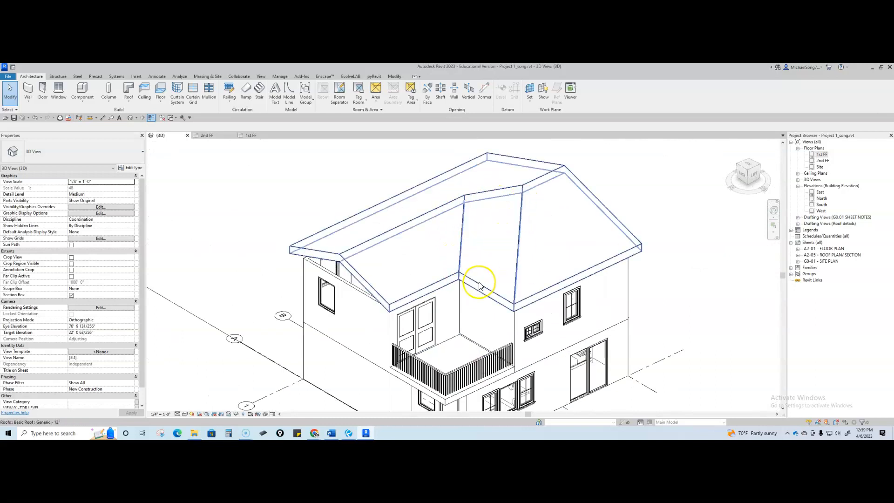
{"action": "left_click", "coordinate": [482, 264]}
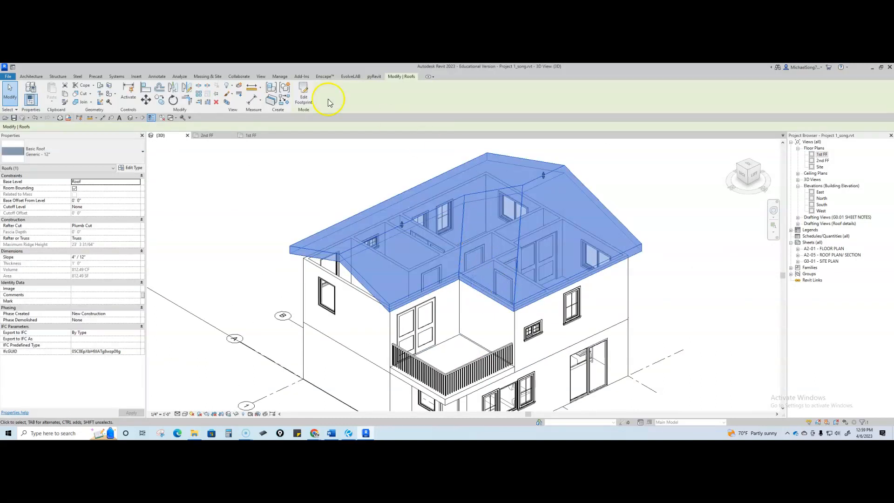
{"action": "left_click", "coordinate": [304, 95]}
{"action": "left_click", "coordinate": [479, 289]}
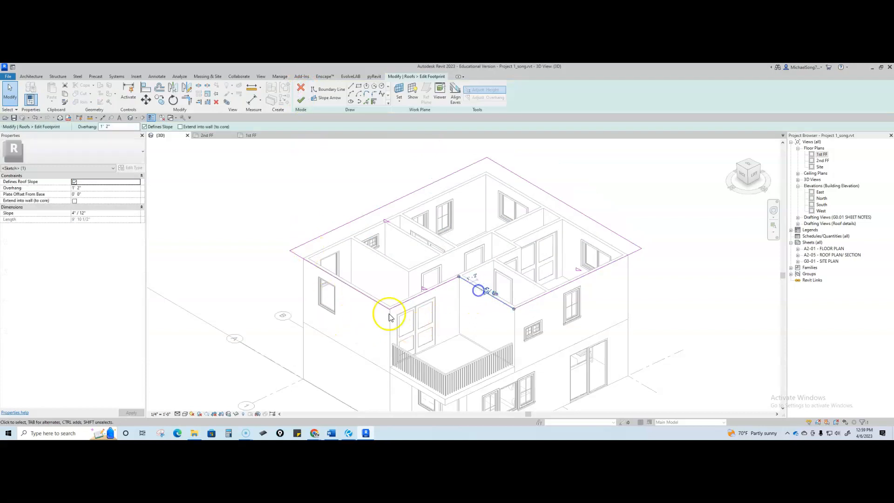
{"action": "left_click", "coordinate": [145, 127]}
{"action": "left_click", "coordinate": [236, 174]}
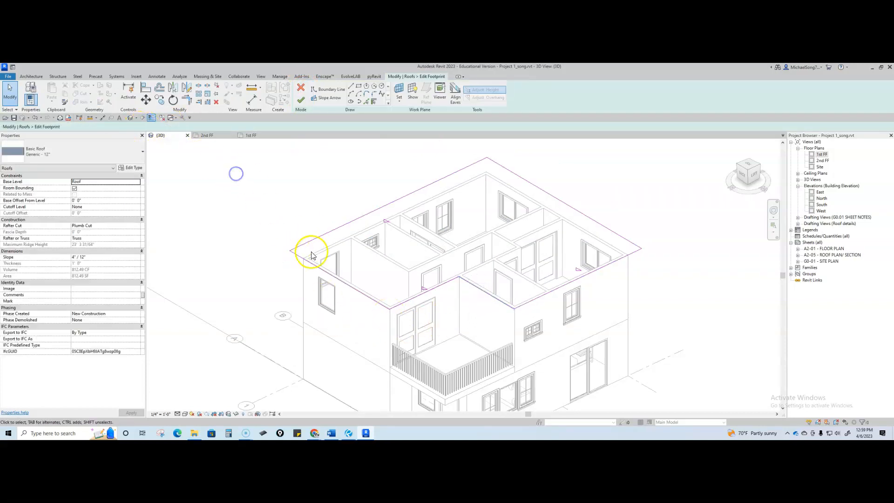
{"action": "left_click", "coordinate": [301, 100]}
{"action": "left_click", "coordinate": [695, 340]}
{"action": "middle_click_drag", "start_coordinate": [696, 339], "coordinate": [677, 272], "text": "shift"}
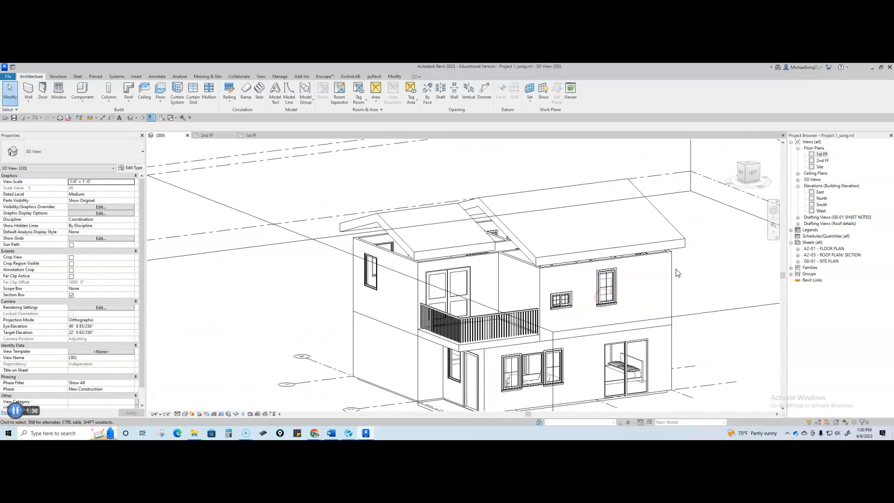
{"action": "scroll", "coordinate": [550, 316], "scroll_direction": "down", "scroll_amount": 1}
{"action": "middle_click_drag", "start_coordinate": [576, 330], "coordinate": [618, 200], "text": "shift"}
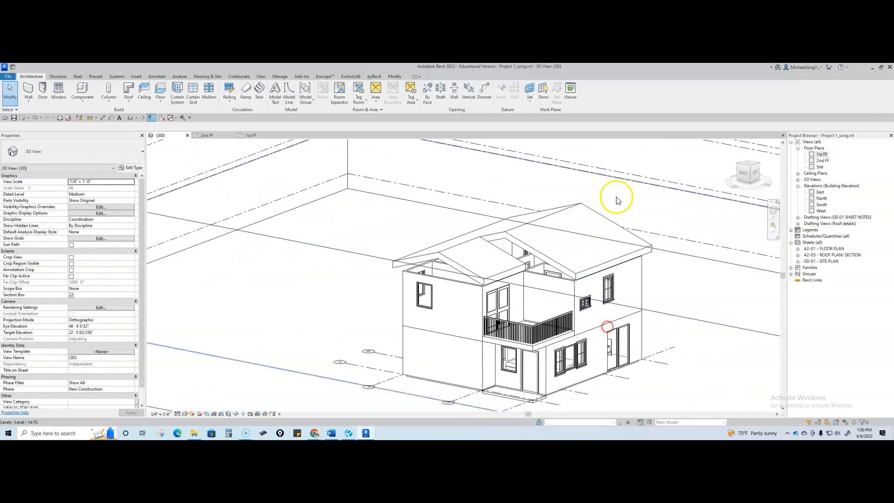
Shorten the level lines in the 3D model's back view so that their heads sit close to the house
{"action": "left_click", "coordinate": [745, 175]}
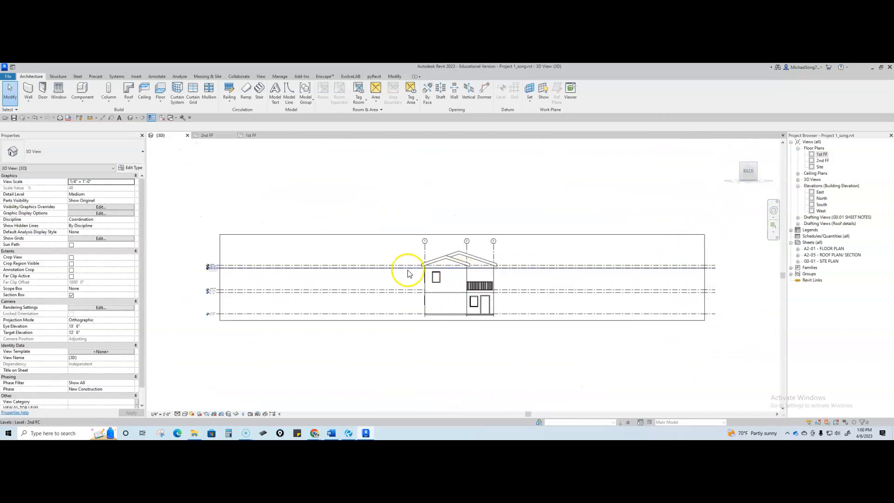
{"action": "scroll", "coordinate": [407, 273], "scroll_direction": "up", "scroll_amount": 4}
{"action": "middle_click_drag", "start_coordinate": [577, 299], "coordinate": [453, 281]}
{"action": "scroll", "coordinate": [490, 275], "scroll_direction": "down", "scroll_amount": 3}
{"action": "middle_click_drag", "start_coordinate": [535, 281], "coordinate": [727, 286]}
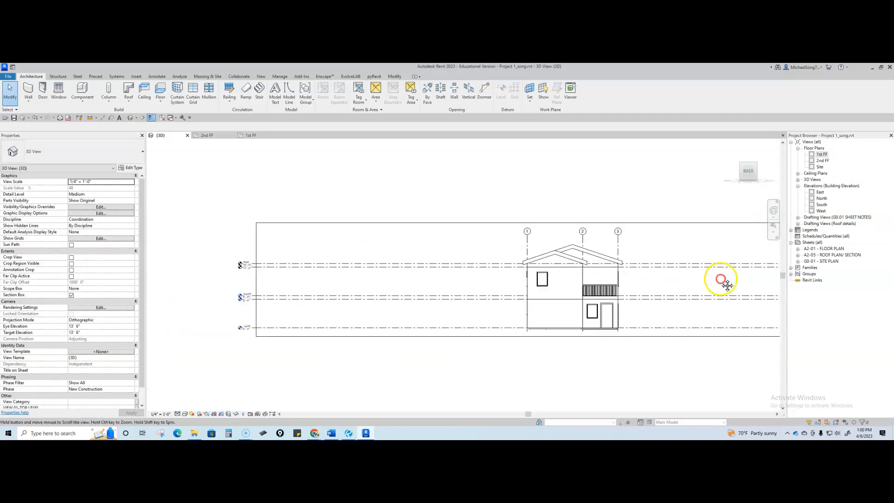
{"action": "left_click", "coordinate": [383, 255]}
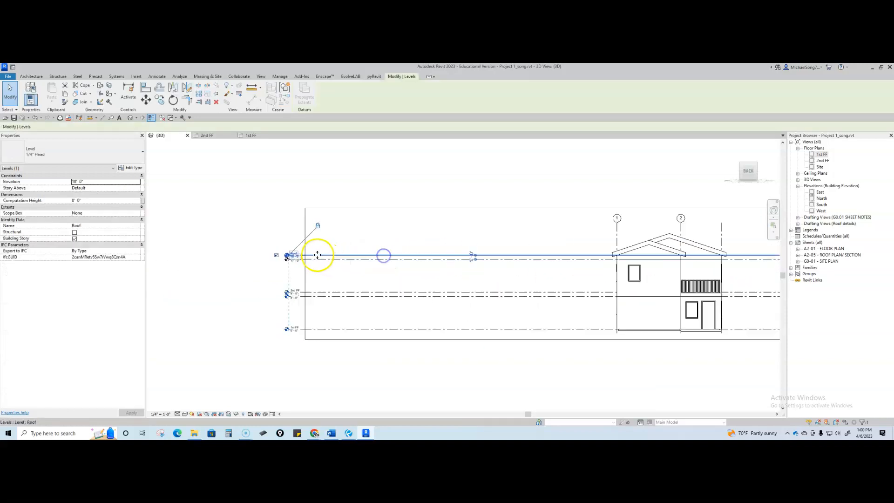
{"action": "scroll", "coordinate": [317, 255], "scroll_direction": "up", "scroll_amount": 2}
{"action": "left_click_drag", "start_coordinate": [277, 257], "coordinate": [714, 254]}
{"action": "middle_click_drag", "start_coordinate": [714, 279], "coordinate": [515, 274]}
{"action": "scroll", "coordinate": [513, 262], "scroll_direction": "up", "scroll_amount": 1}
{"action": "scroll", "coordinate": [512, 260], "scroll_direction": "up", "scroll_amount": 2}
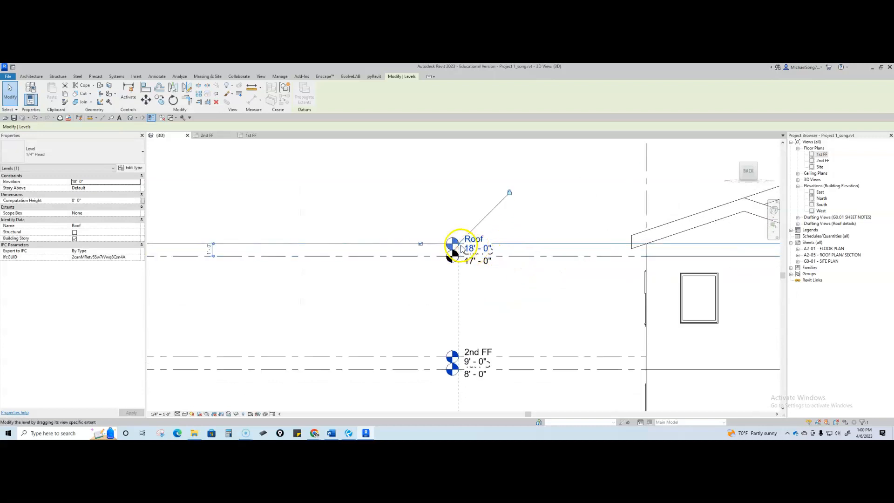
{"action": "left_click_drag", "start_coordinate": [459, 246], "coordinate": [506, 245]}
{"action": "scroll", "coordinate": [535, 299], "scroll_direction": "down", "scroll_amount": 2}
{"action": "middle_click_drag", "start_coordinate": [535, 300], "coordinate": [400, 263]}
{"action": "key", "text": "Escape"}
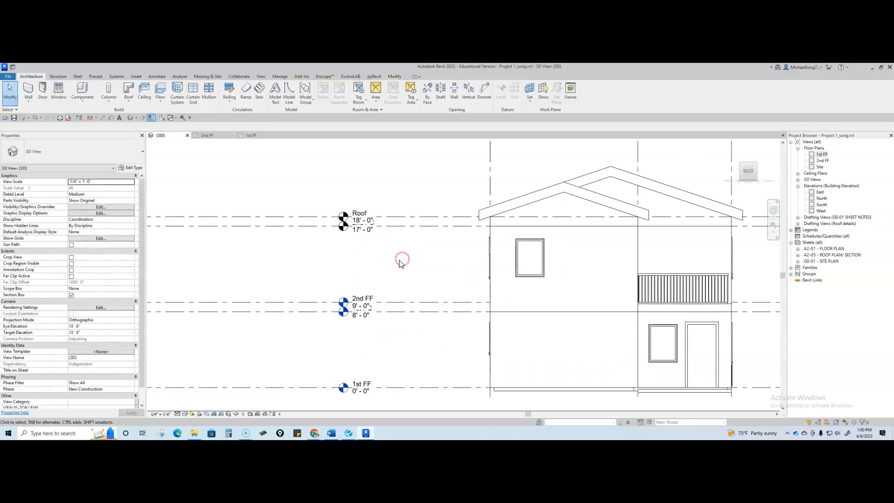
Examine how the 2nd FC level lines up with the Roof level, the wall tops and the eaves
{"action": "left_click", "coordinate": [394, 227]}
{"action": "scroll", "coordinate": [389, 229], "scroll_direction": "up", "scroll_amount": 2}
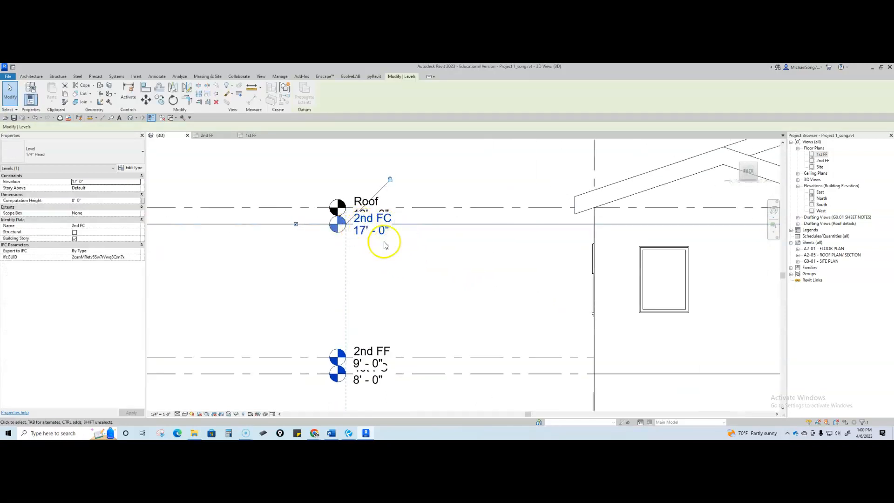
{"action": "scroll", "coordinate": [381, 226], "scroll_direction": "up", "scroll_amount": 3}
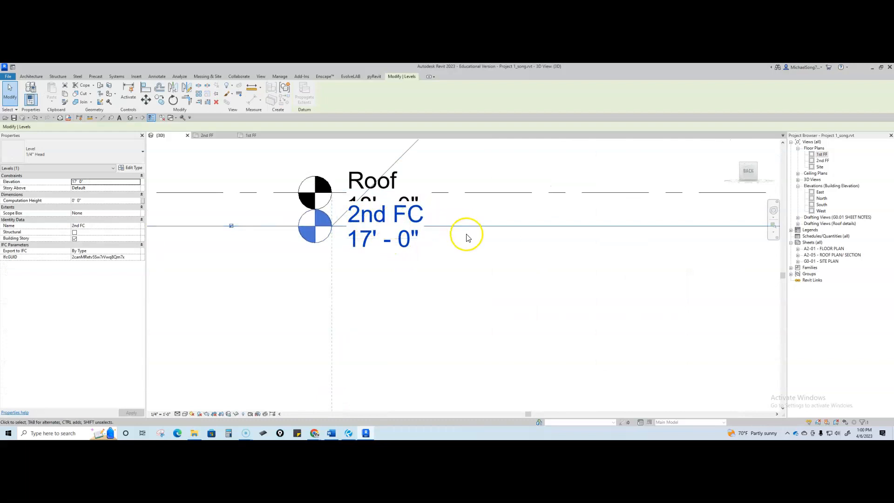
{"action": "left_click", "coordinate": [471, 266]}
{"action": "scroll", "coordinate": [472, 268], "scroll_direction": "down", "scroll_amount": 3}
{"action": "middle_click_drag", "start_coordinate": [537, 298], "coordinate": [408, 297]}
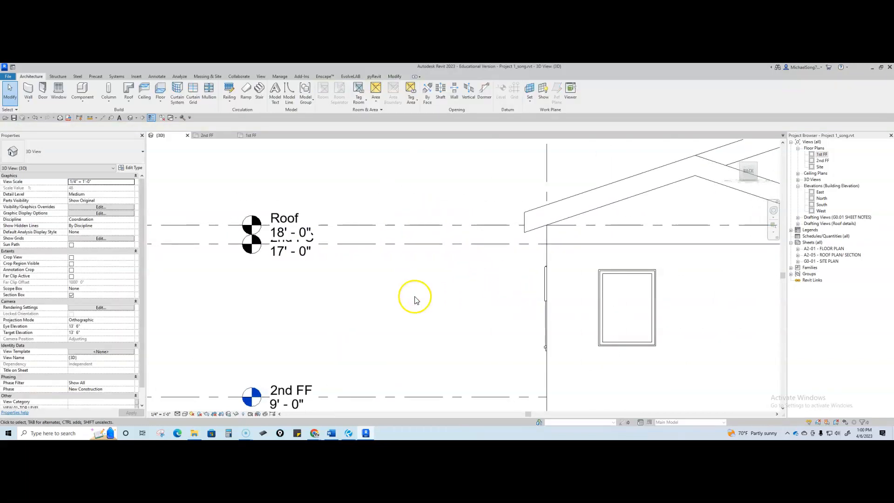
{"action": "scroll", "coordinate": [433, 292], "scroll_direction": "down", "scroll_amount": 1}
{"action": "left_click", "coordinate": [452, 248]}
{"action": "middle_click_drag", "start_coordinate": [507, 299], "coordinate": [390, 284]}
{"action": "left_click", "coordinate": [392, 284]}
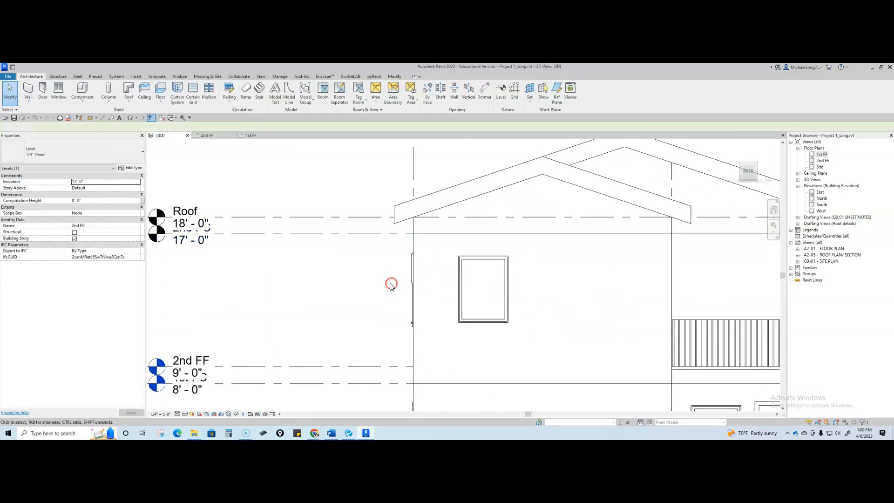
{"action": "left_click", "coordinate": [382, 233]}
{"action": "scroll", "coordinate": [435, 223], "scroll_direction": "up", "scroll_amount": 2}
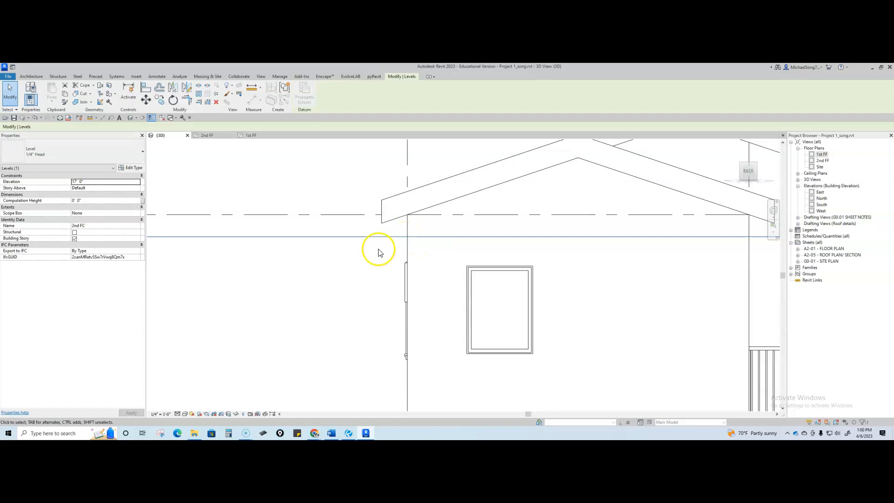
Change the roof's base level to 2nd FC and check how the eave meets the wall
{"action": "left_click", "coordinate": [493, 205]}
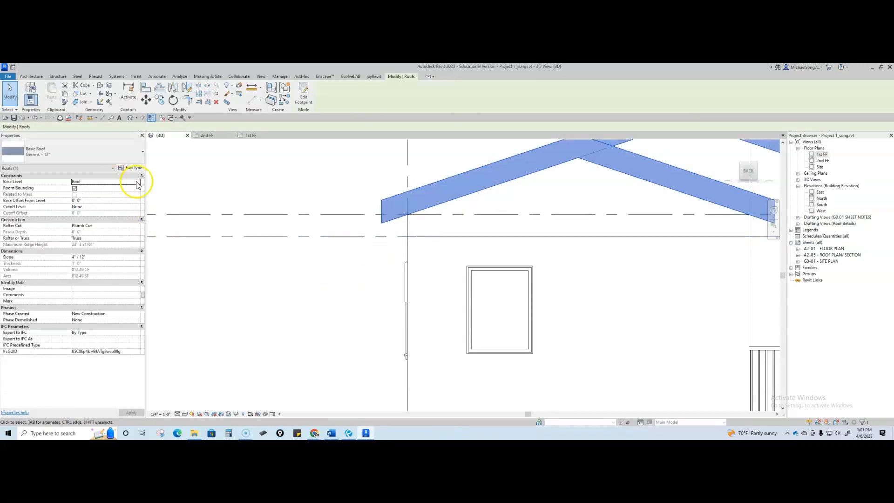
{"action": "left_click", "coordinate": [138, 183]}
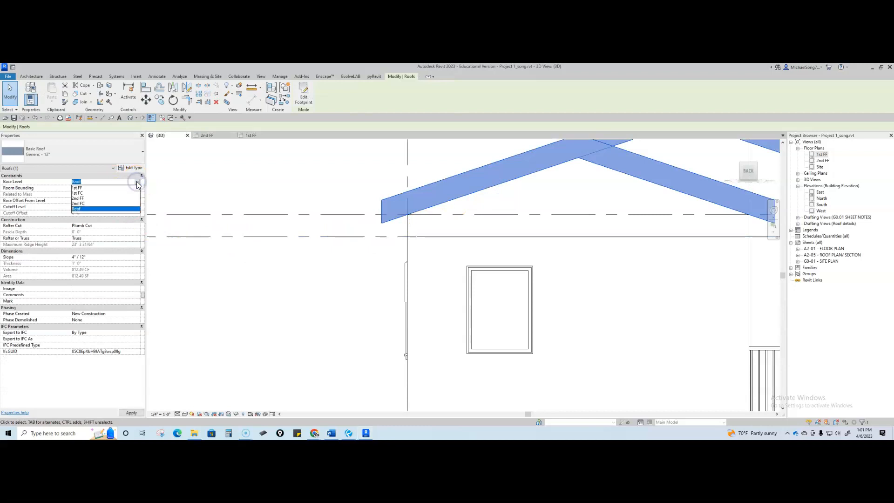
{"action": "left_click", "coordinate": [85, 208]}
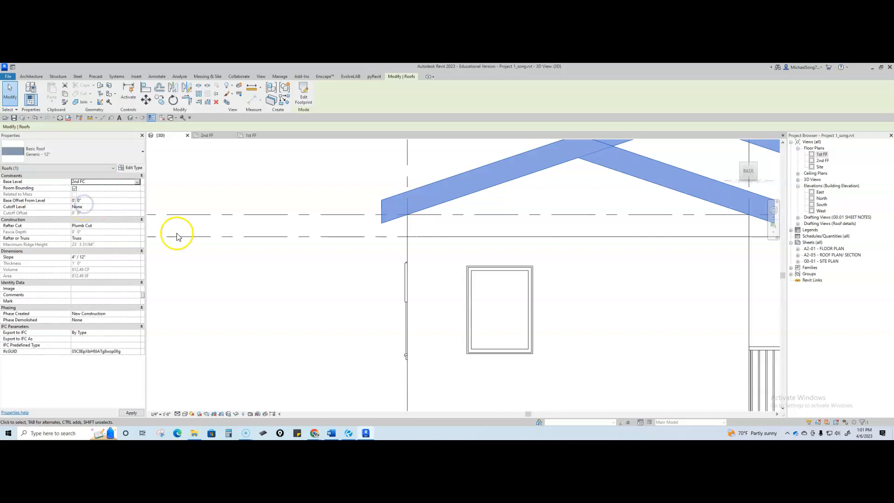
{"action": "left_click", "coordinate": [299, 281]}
{"action": "scroll", "coordinate": [425, 274], "scroll_direction": "up", "scroll_amount": 3}
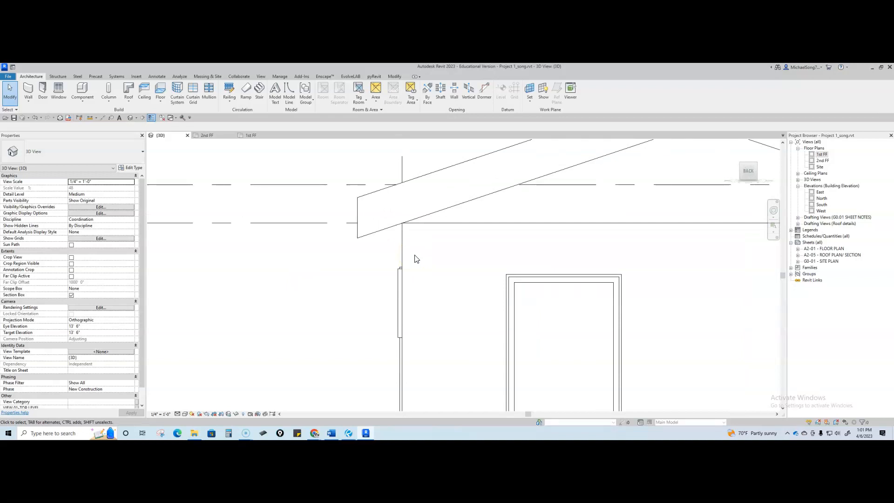
Examine how the underside of the roof meets the outer face of the wall at the eave in the back view
{"action": "scroll", "coordinate": [415, 220], "scroll_direction": "up", "scroll_amount": 3}
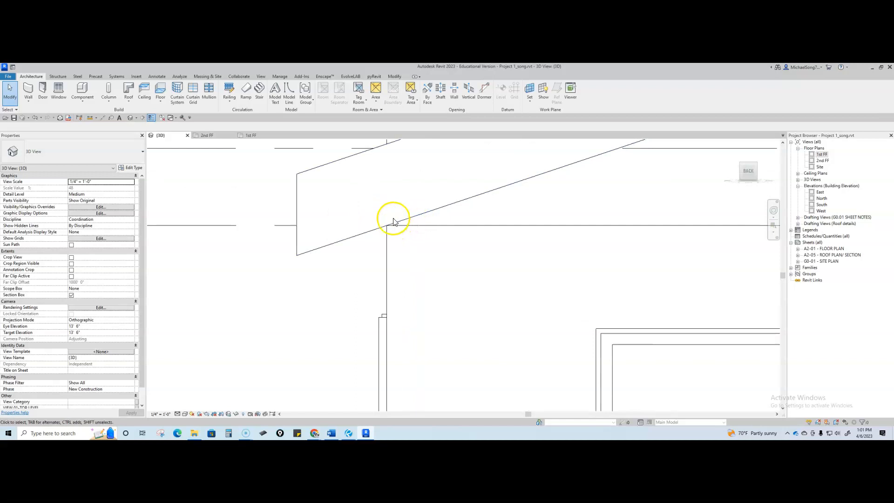
{"action": "scroll", "coordinate": [392, 216], "scroll_direction": "down", "scroll_amount": 1}
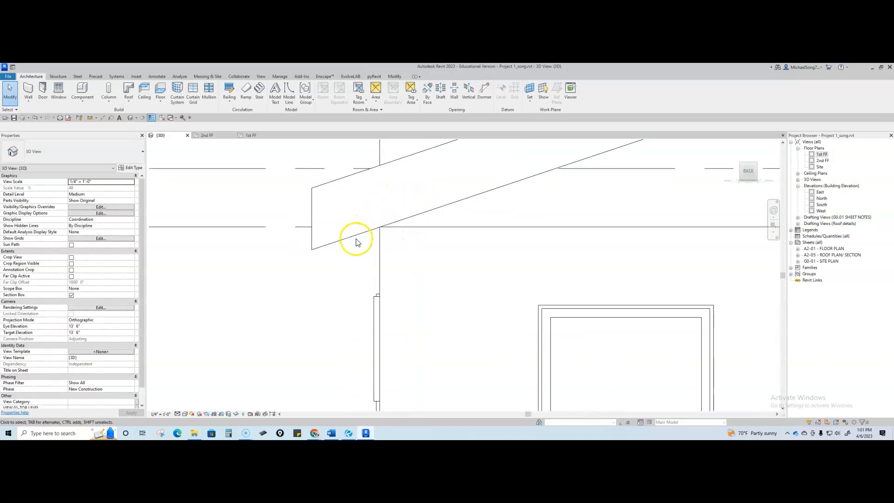
{"action": "left_click", "coordinate": [363, 239]}
{"action": "scroll", "coordinate": [381, 231], "scroll_direction": "up", "scroll_amount": 1}
{"action": "scroll", "coordinate": [380, 232], "scroll_direction": "up", "scroll_amount": 1}
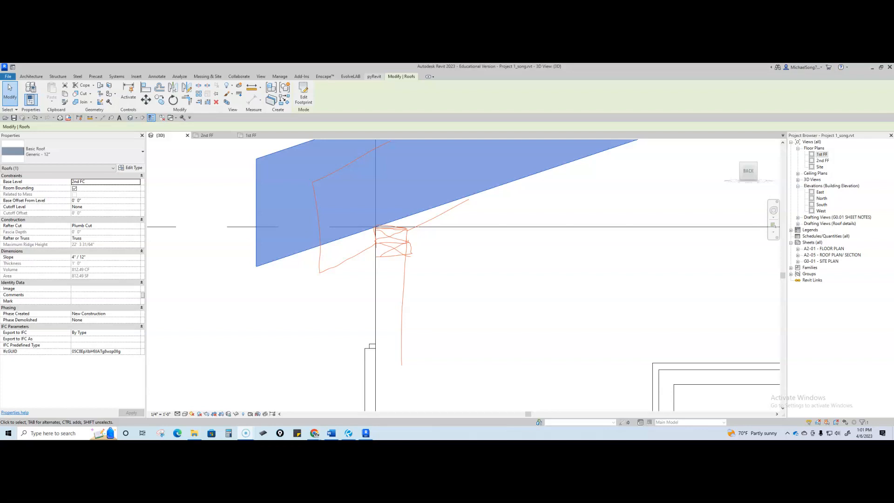
{"action": "key", "text": "Escape"}
Set the roof's Rafter or Truss property to Rafter
{"action": "scroll", "coordinate": [449, 265], "scroll_direction": "down", "scroll_amount": 8}
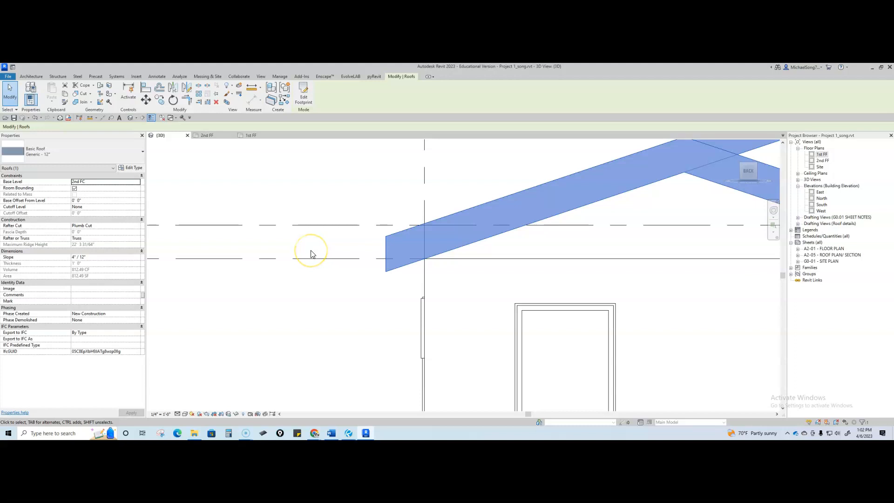
{"action": "middle_click_drag", "start_coordinate": [385, 290], "coordinate": [288, 260]}
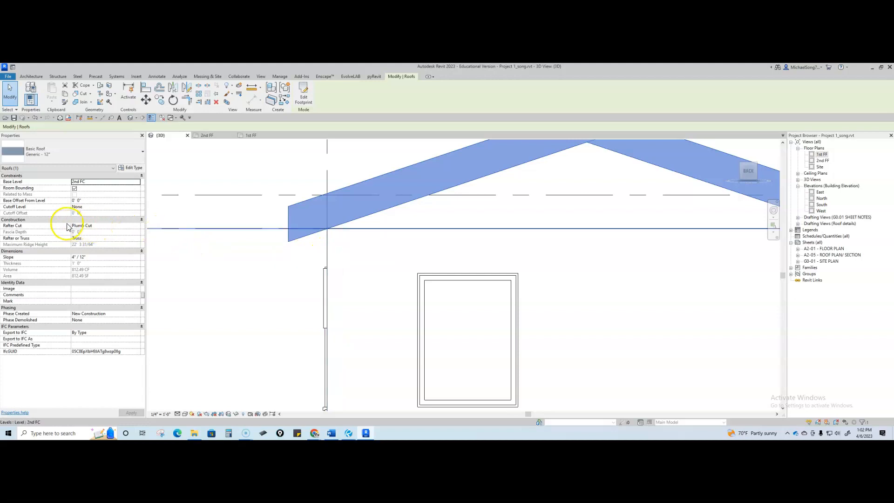
{"action": "left_click", "coordinate": [101, 238]}
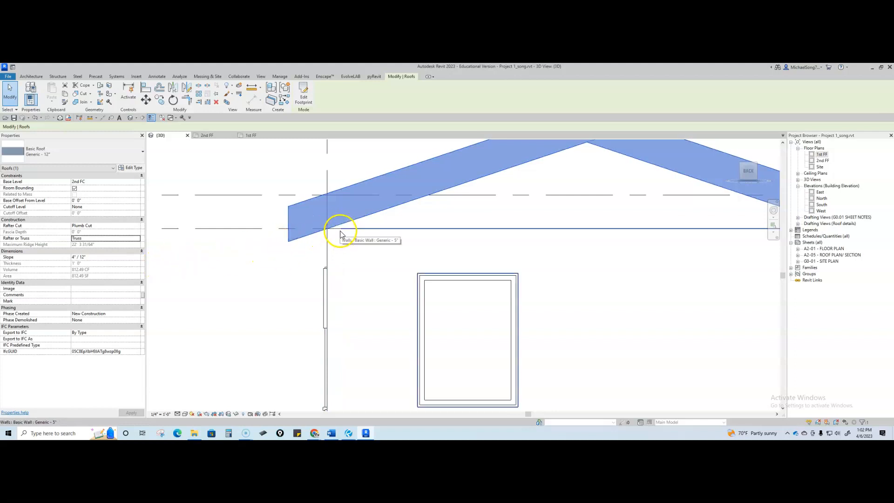
{"action": "left_click", "coordinate": [137, 241]}
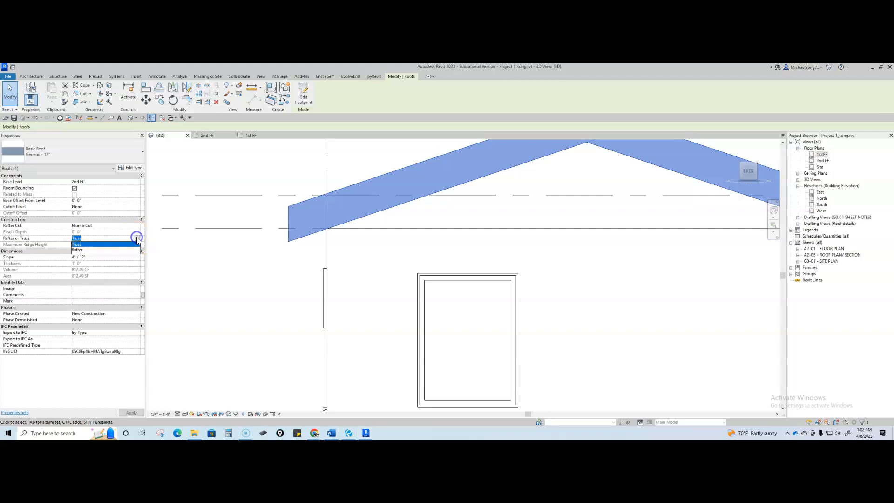
{"action": "left_click", "coordinate": [78, 250]}
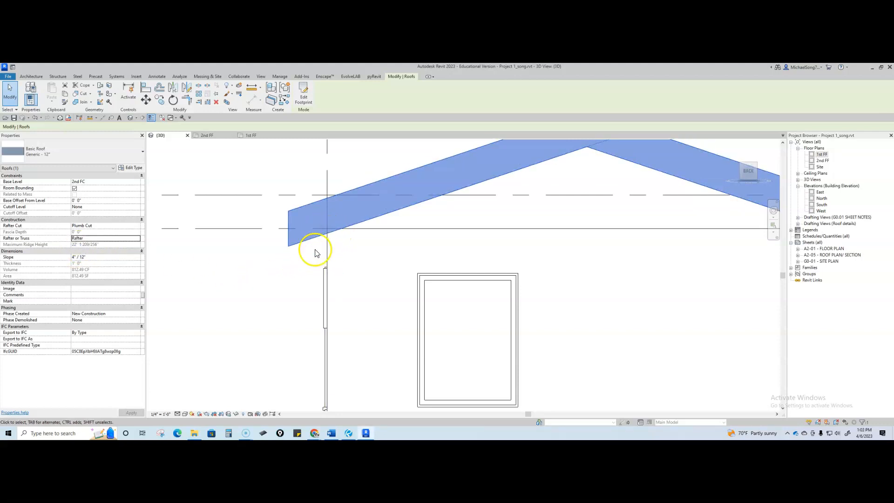
{"action": "left_click", "coordinate": [286, 261]}
Attach the top of the front upper-storey wall with the two windows to the roof so it fills the gable
{"action": "scroll", "coordinate": [282, 266], "scroll_direction": "down", "scroll_amount": 3}
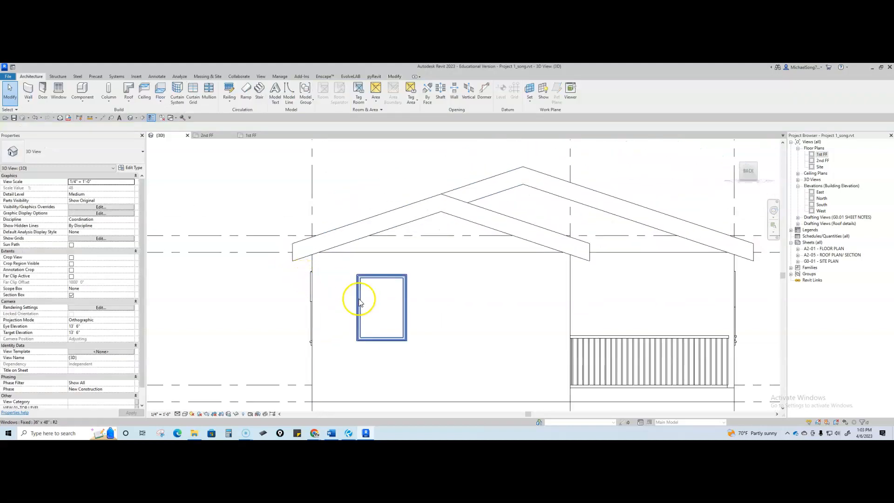
{"action": "middle_click_drag", "start_coordinate": [594, 278], "coordinate": [638, 293], "text": "shift"}
{"action": "scroll", "coordinate": [624, 291], "scroll_direction": "up", "scroll_amount": 3}
{"action": "scroll", "coordinate": [613, 289], "scroll_direction": "down", "scroll_amount": 5}
{"action": "middle_click_drag", "start_coordinate": [694, 295], "coordinate": [646, 259], "text": "shift"}
{"action": "scroll", "coordinate": [652, 261], "scroll_direction": "up", "scroll_amount": 3}
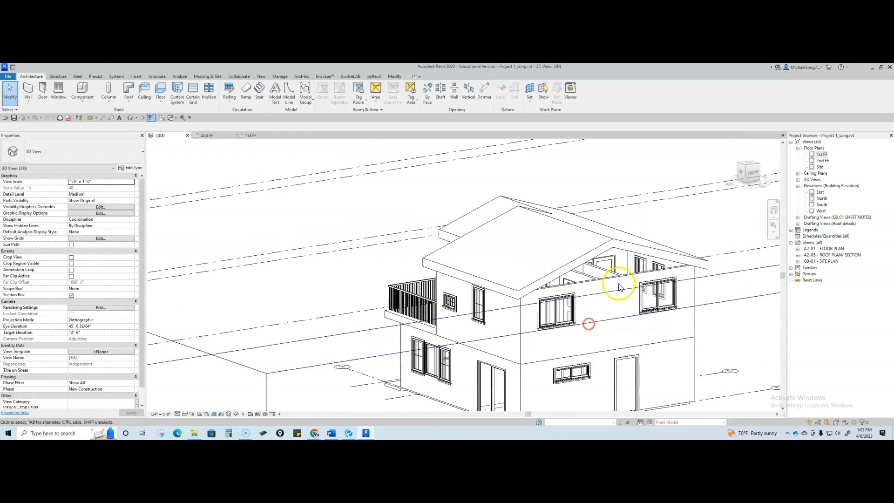
{"action": "left_click", "coordinate": [634, 279]}
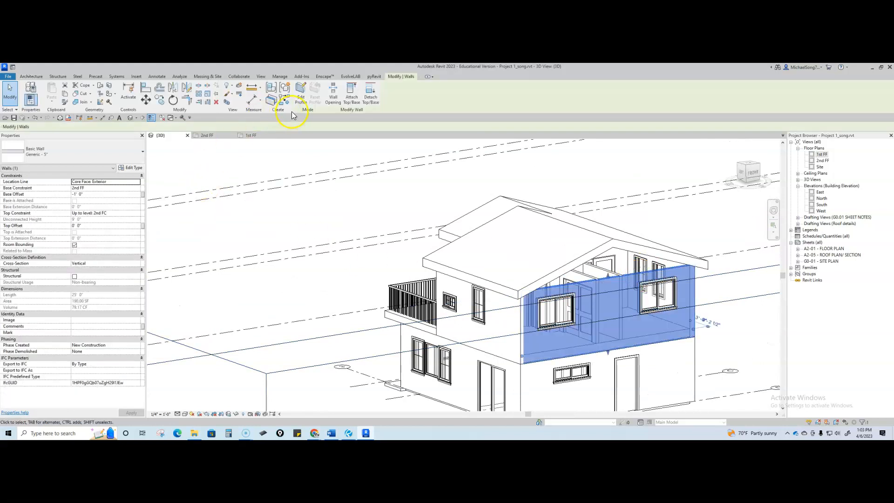
{"action": "left_click", "coordinate": [352, 96]}
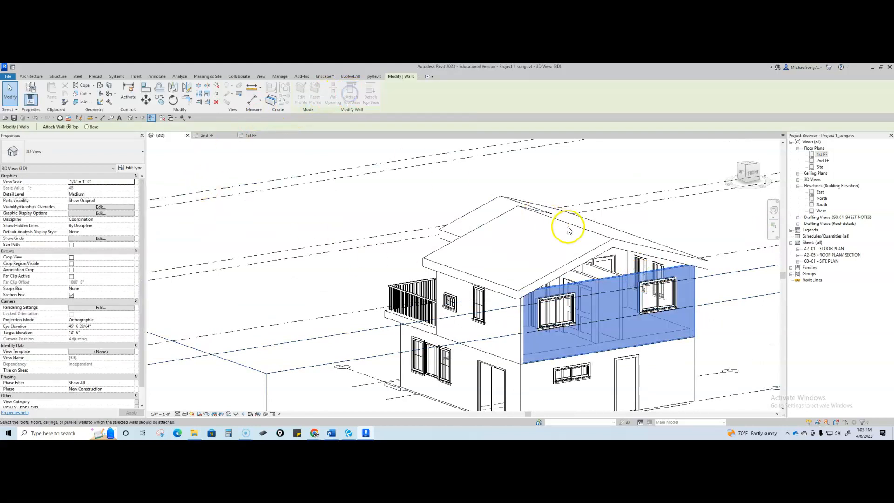
{"action": "left_click", "coordinate": [604, 246]}
{"action": "key", "text": "Escape"}
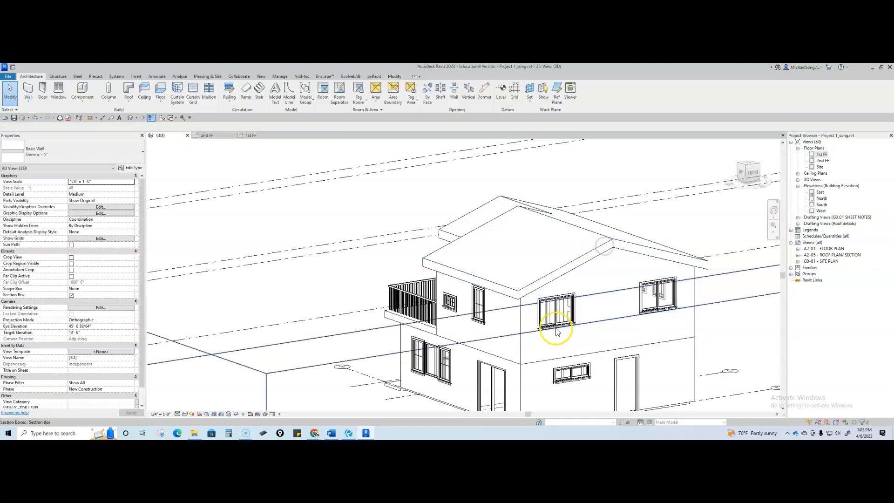
Attach the top of the rear upper-storey wall with the single window to the roof
{"action": "middle_click_drag", "start_coordinate": [475, 325], "coordinate": [635, 319], "text": "shift"}
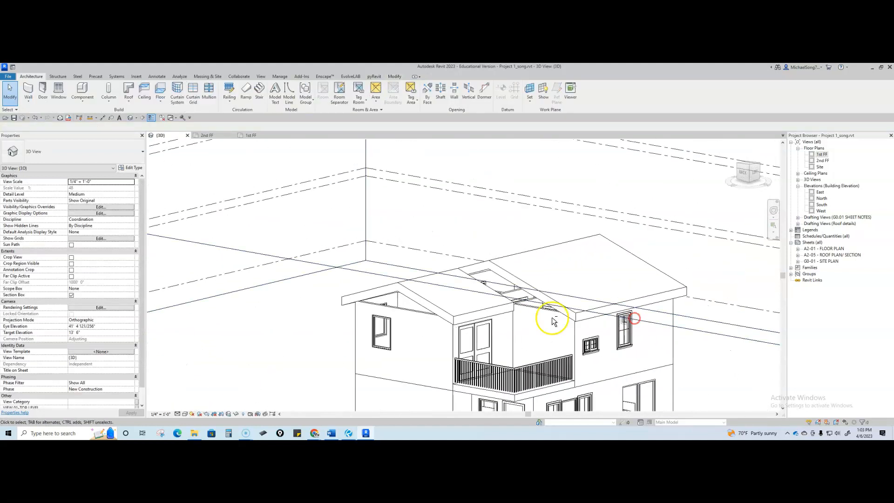
{"action": "left_click", "coordinate": [524, 311]}
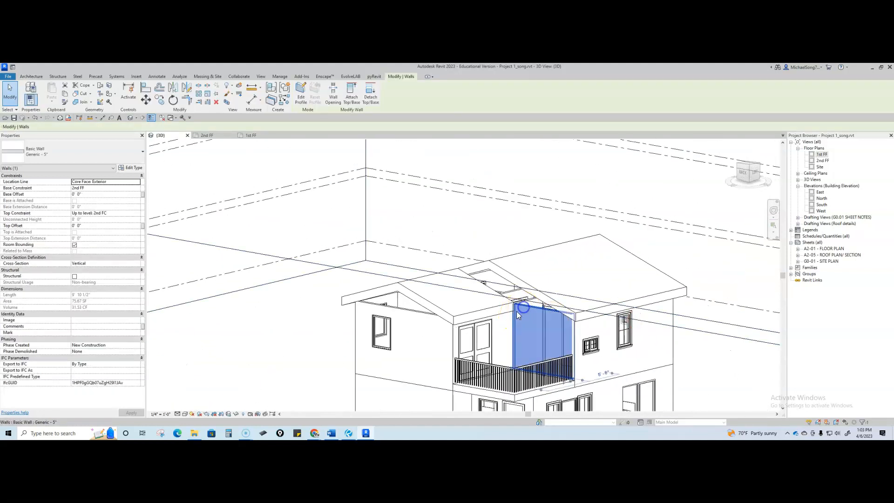
{"action": "left_click", "coordinate": [403, 317]}
{"action": "left_click", "coordinate": [352, 96]}
{"action": "left_click", "coordinate": [390, 288]}
{"action": "key", "text": "Escape"}
Edit the profile of the recessed wall behind the balcony in the back view, picking profile lines along the upper and lower roof undersides
{"action": "middle_click_drag", "start_coordinate": [419, 295], "coordinate": [438, 218], "text": "shift"}
{"action": "left_click", "coordinate": [472, 273]}
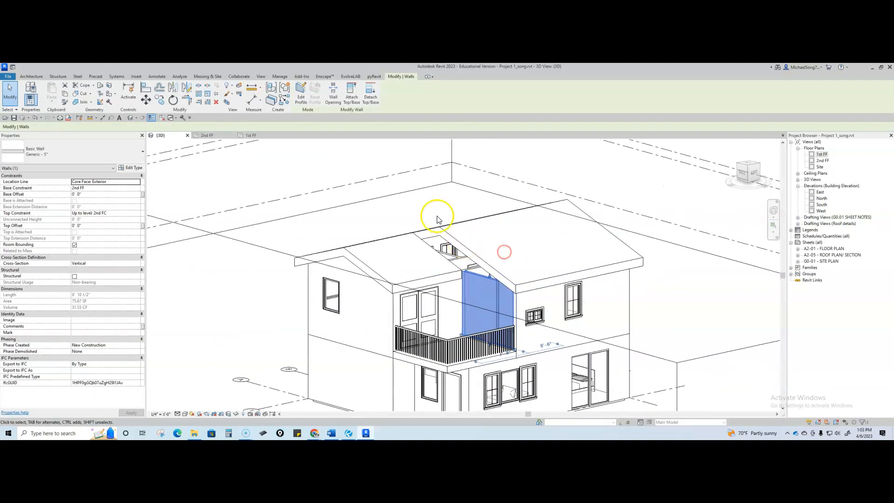
{"action": "left_click", "coordinate": [742, 175]}
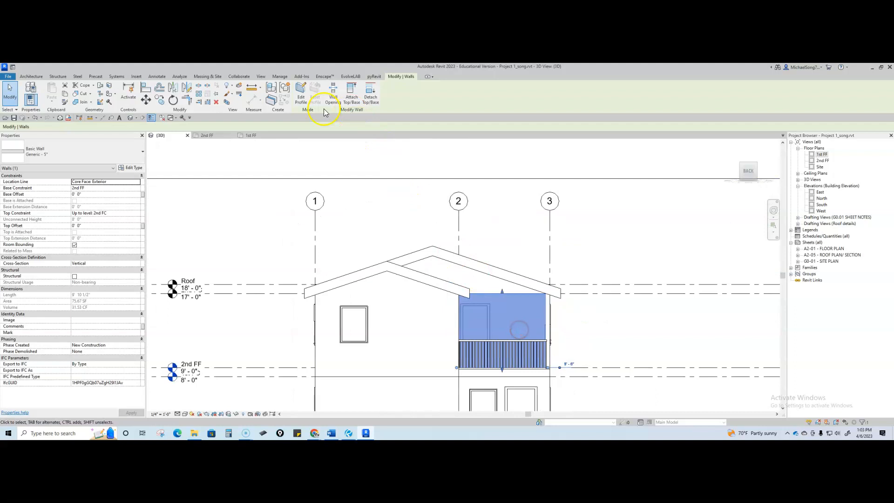
{"action": "left_click", "coordinate": [301, 96]}
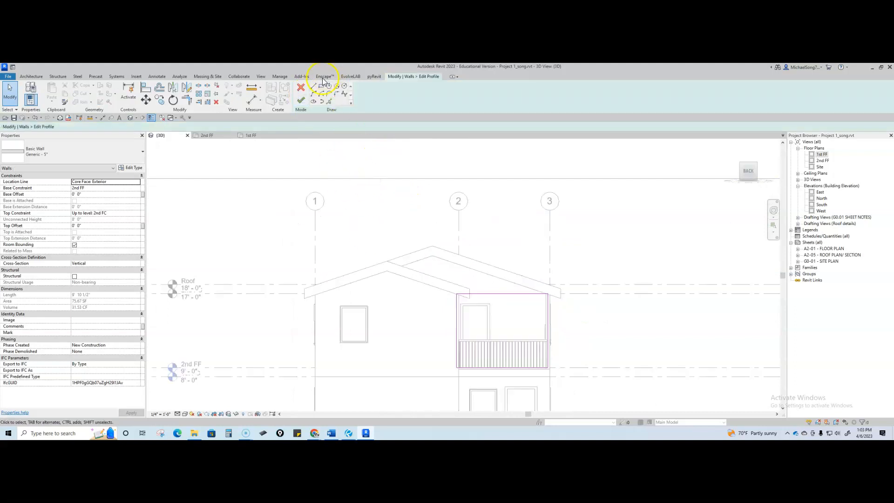
{"action": "left_click", "coordinate": [329, 102]}
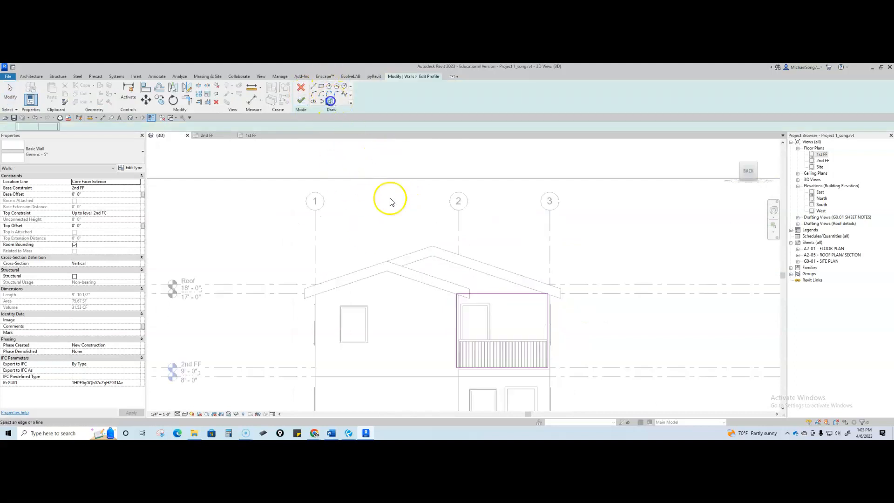
{"action": "left_click", "coordinate": [421, 265]}
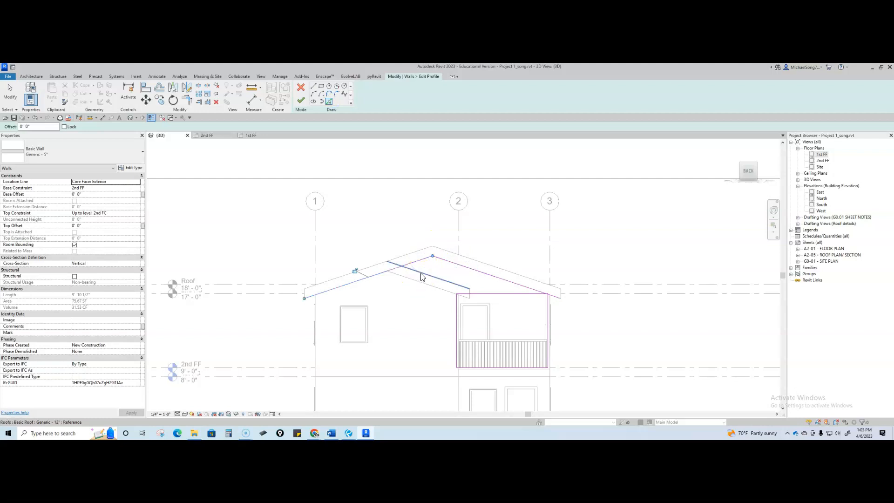
{"action": "left_click", "coordinate": [418, 283]}
{"action": "key", "text": "Escape"}
Trim the sloped lines into a closed wall profile, delete the old horizontal top line, and finish the profile edit
{"action": "key", "text": "t"}
{"action": "key", "text": "r"}
{"action": "left_click", "coordinate": [401, 275]}
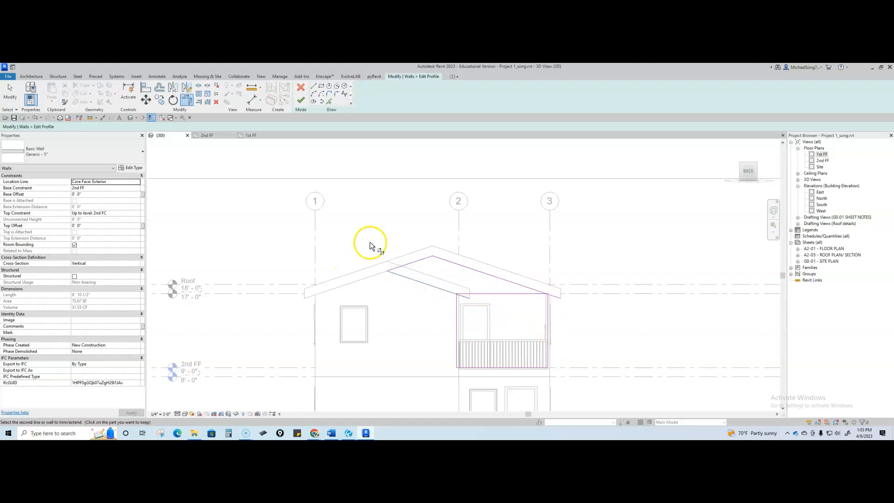
{"action": "left_click", "coordinate": [455, 299]}
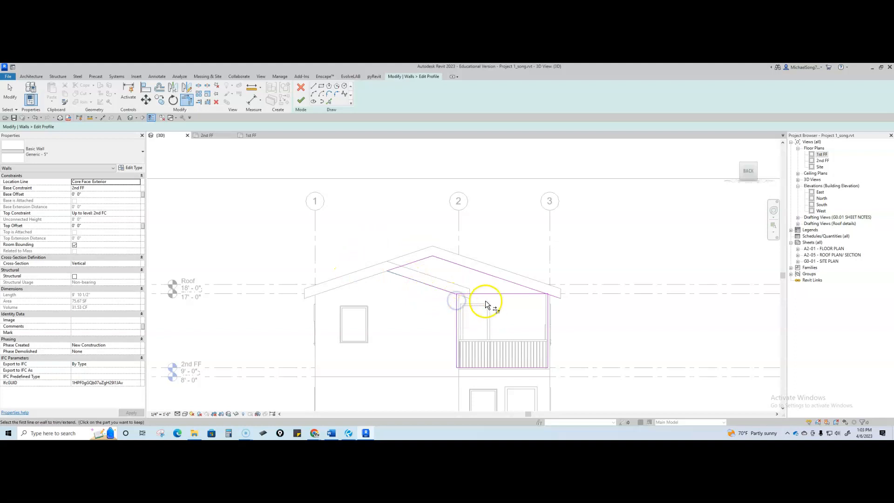
{"action": "key", "text": "Escape"}
{"action": "left_click", "coordinate": [515, 296]}
{"action": "key", "text": "Delete"}
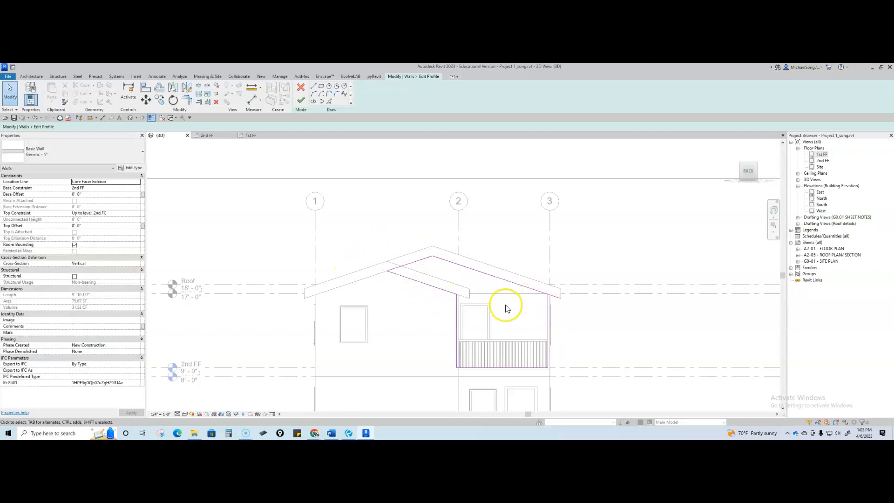
{"action": "key", "text": "t"}
{"action": "key", "text": "r"}
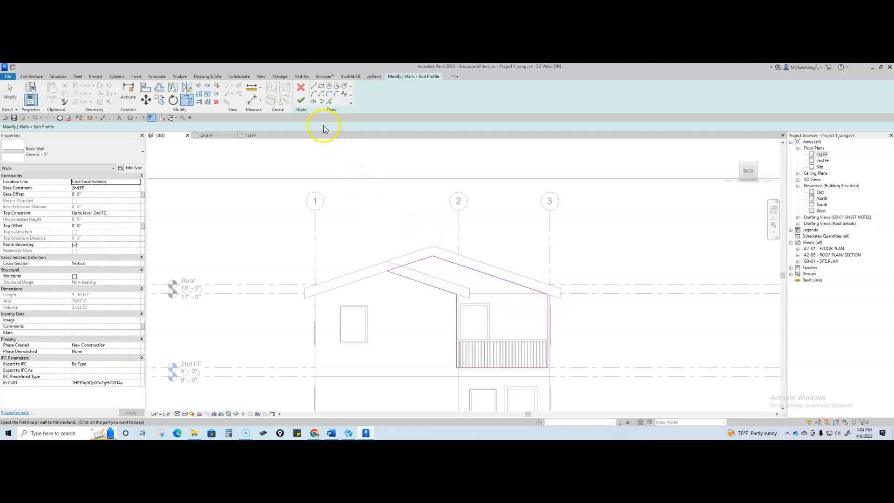
{"action": "left_click", "coordinate": [300, 100]}
Inspect the junction between the reshaped balcony wall and the two roof portions from several 3D angles
{"action": "middle_click_drag", "start_coordinate": [584, 300], "coordinate": [522, 326], "text": "shift"}
{"action": "scroll", "coordinate": [480, 331], "scroll_direction": "up", "scroll_amount": 3}
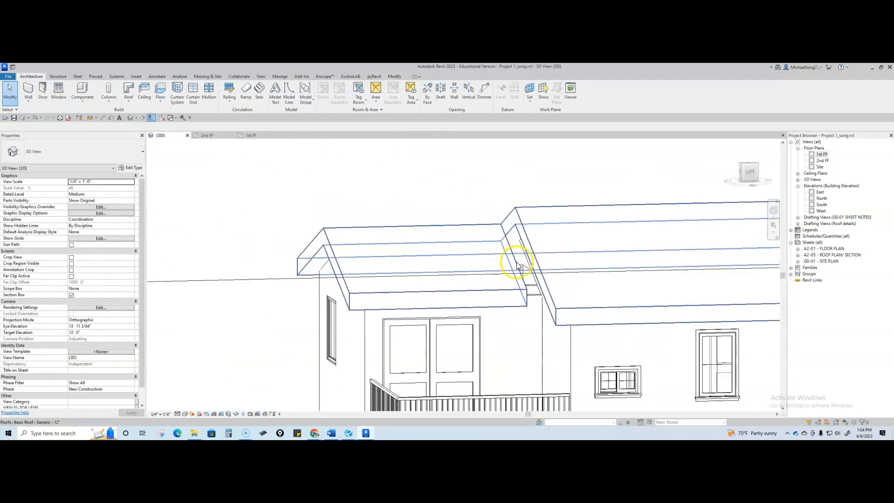
{"action": "middle_click_drag", "start_coordinate": [513, 256], "coordinate": [515, 359], "text": "shift"}
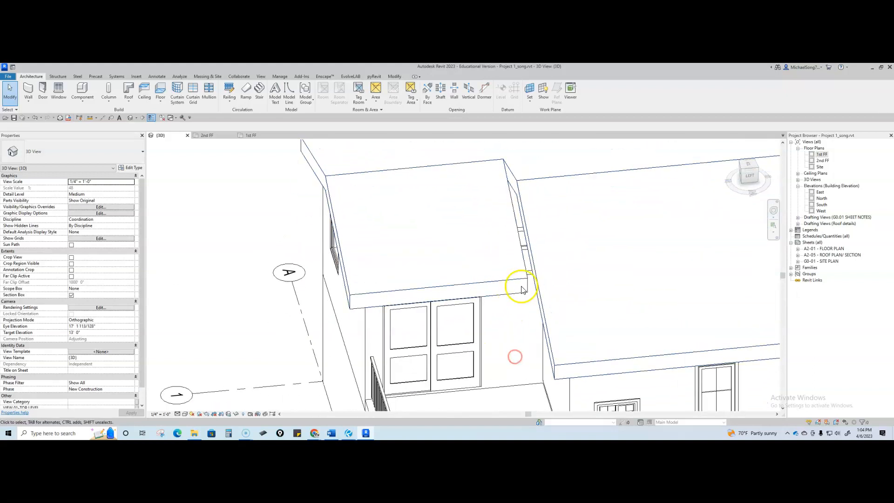
{"action": "middle_click_drag", "start_coordinate": [524, 296], "coordinate": [527, 223], "text": "shift"}
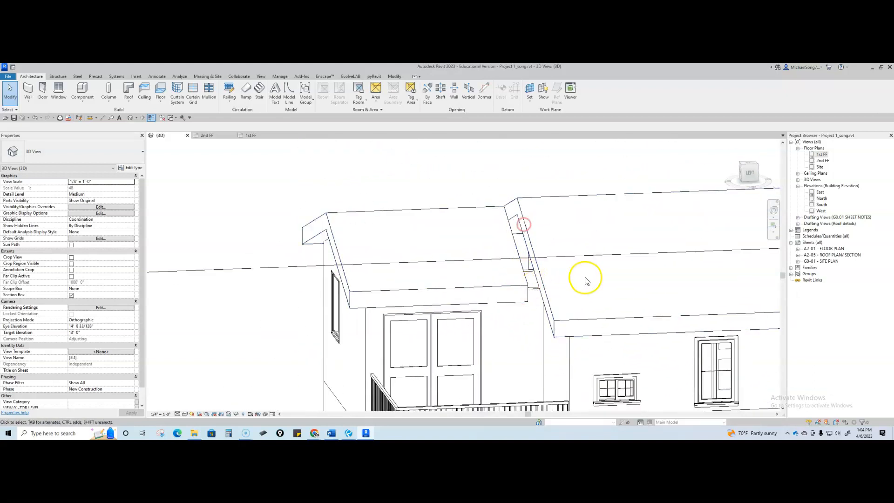
{"action": "middle_click_drag", "start_coordinate": [584, 279], "coordinate": [537, 339], "text": "shift"}
{"action": "scroll", "coordinate": [544, 326], "scroll_direction": "up", "scroll_amount": 3}
{"action": "middle_click_drag", "start_coordinate": [514, 299], "coordinate": [510, 346], "text": "shift"}
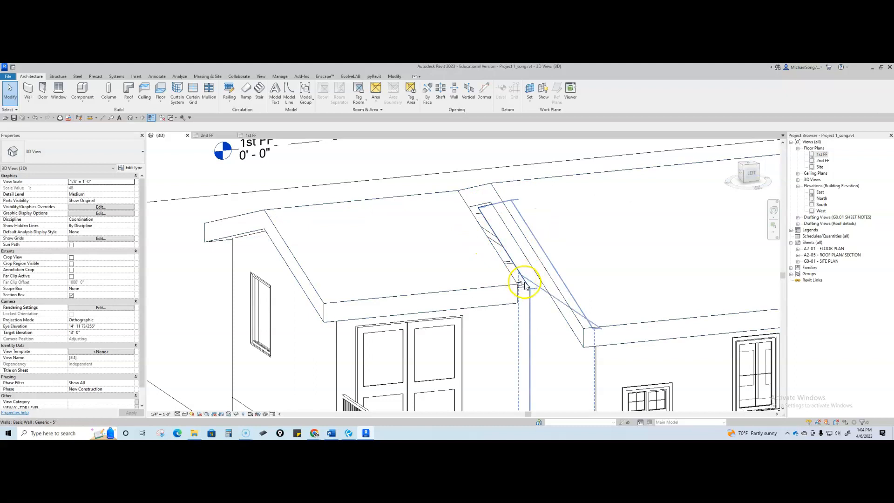
{"action": "scroll", "coordinate": [524, 282], "scroll_direction": "down", "scroll_amount": 2}
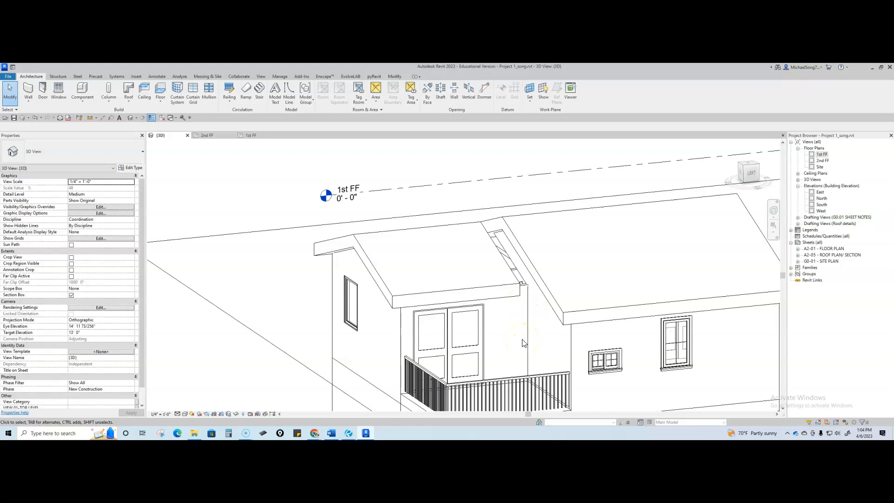
{"action": "scroll", "coordinate": [519, 335], "scroll_direction": "down", "scroll_amount": 5}
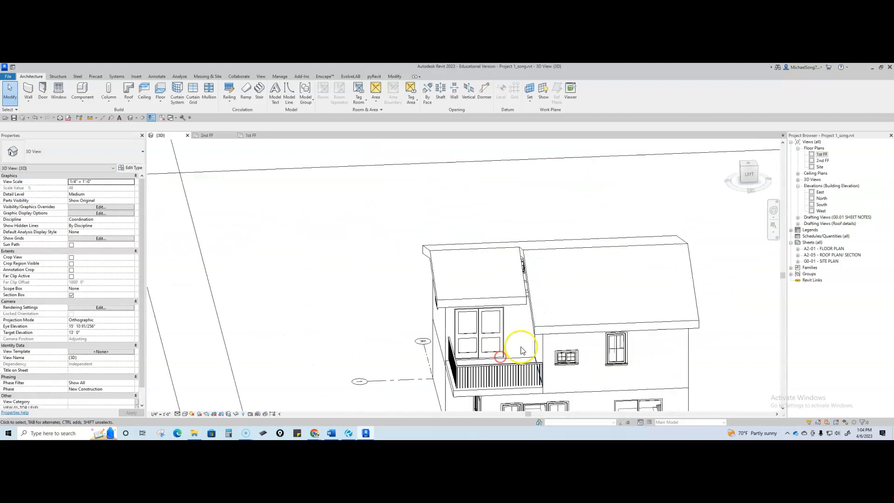
{"action": "middle_click_drag", "start_coordinate": [655, 307], "coordinate": [618, 323], "text": "shift"}
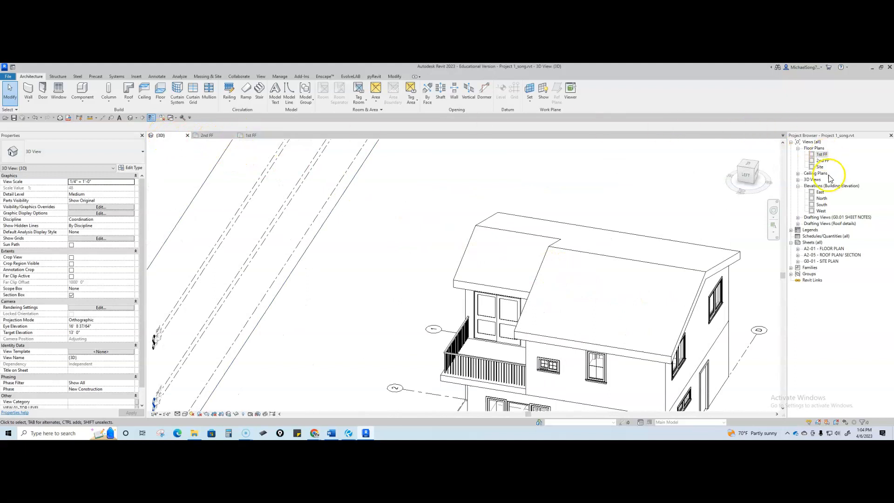
Open the Site floor plan and examine the roof's outline over the building
{"action": "left_click", "coordinate": [208, 135]}
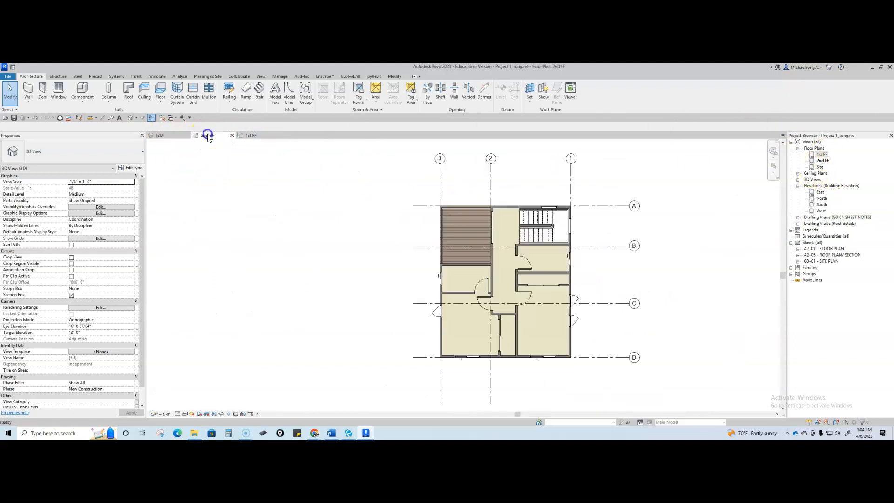
{"action": "double_click", "coordinate": [819, 167]}
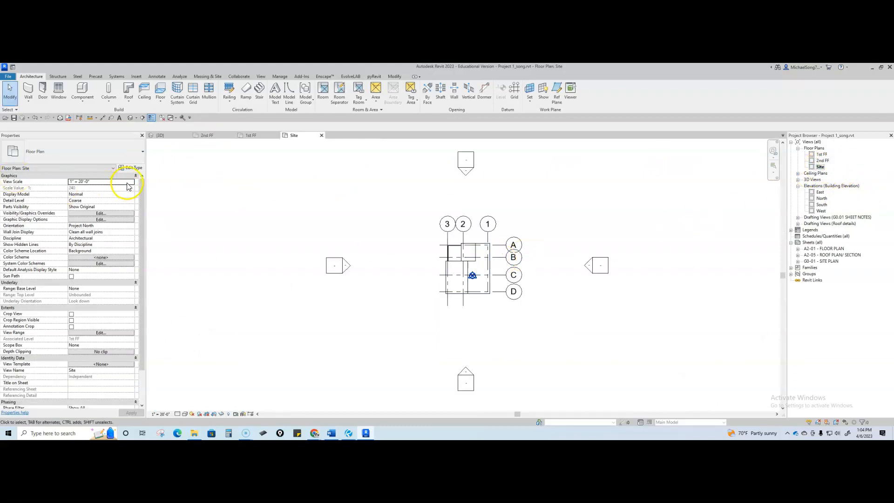
{"action": "scroll", "coordinate": [455, 276], "scroll_direction": "up", "scroll_amount": 5}
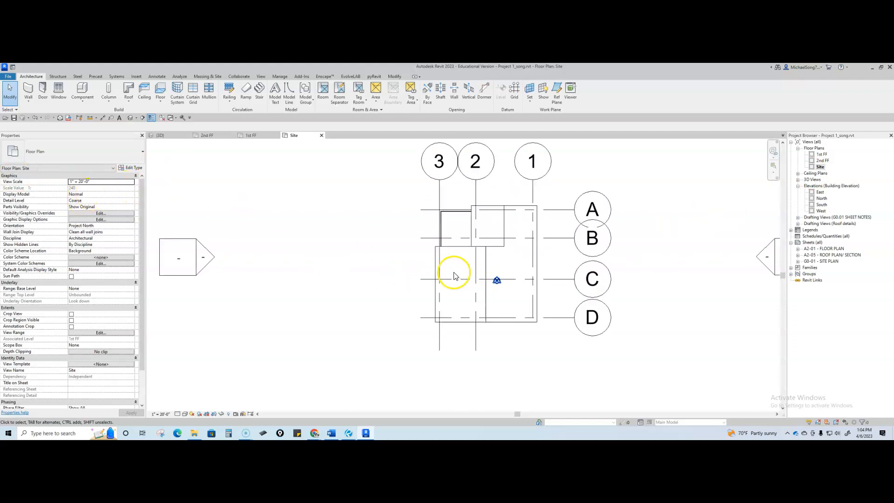
{"action": "left_click", "coordinate": [488, 261]}
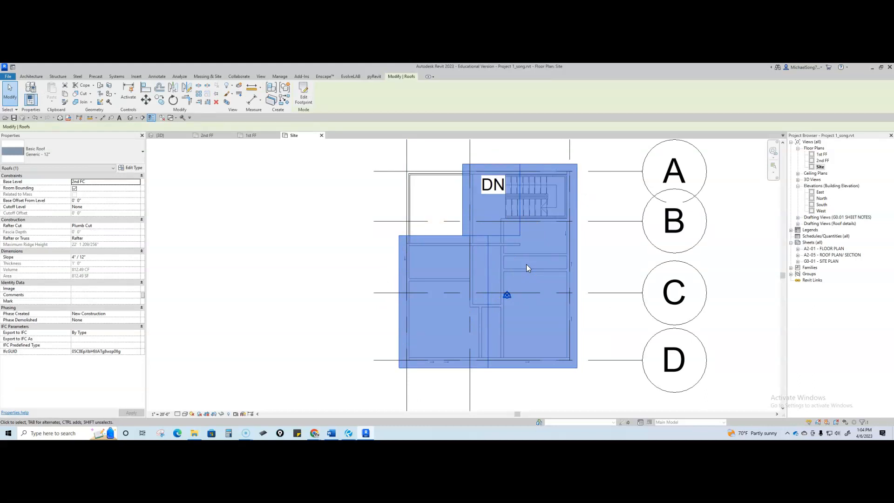
{"action": "key", "text": "Escape"}
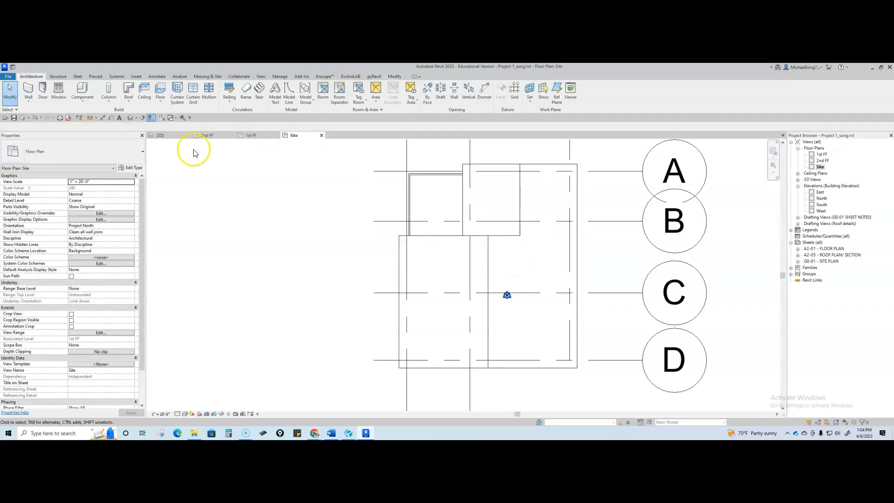
Return to the 3D view and review the roof and the house from the balcony side
{"action": "left_click", "coordinate": [169, 136]}
{"action": "middle_click_drag", "start_coordinate": [405, 293], "coordinate": [535, 311], "text": "shift"}
{"action": "scroll", "coordinate": [469, 301], "scroll_direction": "up", "scroll_amount": 2}
{"action": "mouse_move", "coordinate": [470, 304]}
{"action": "middle_mouse_down", "text": "shift"}
{"action": "mouse_move", "coordinate": [506, 337]}
{"action": "mouse_move", "coordinate": [484, 298]}
{"action": "middle_mouse_up", "text": "shift"}
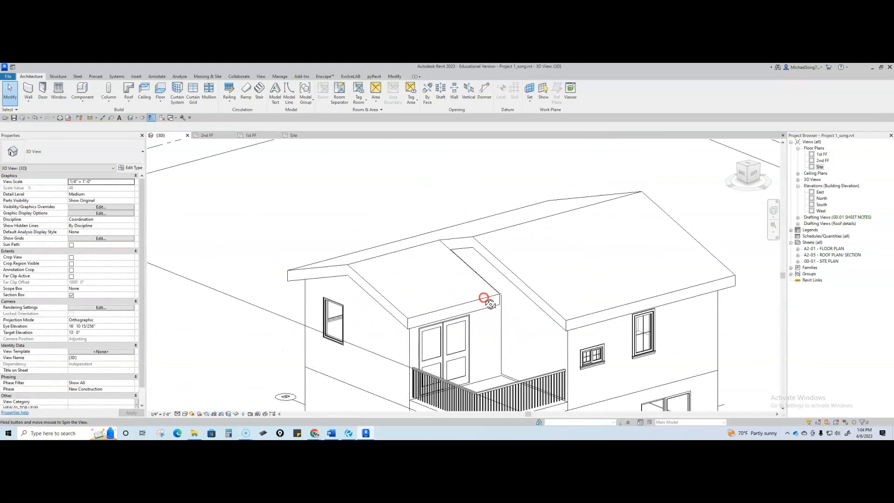
{"action": "scroll", "coordinate": [497, 300], "scroll_direction": "down", "scroll_amount": 4}
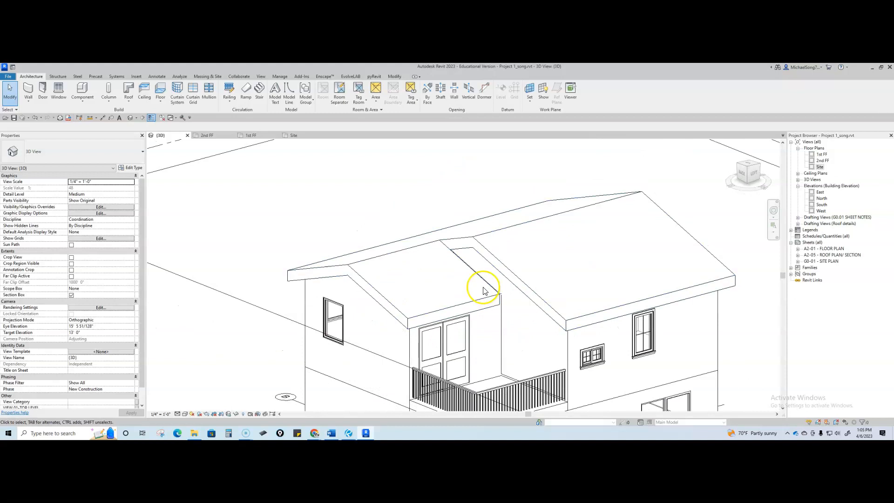
{"action": "middle_click_drag", "start_coordinate": [505, 305], "coordinate": [526, 302], "text": "shift"}
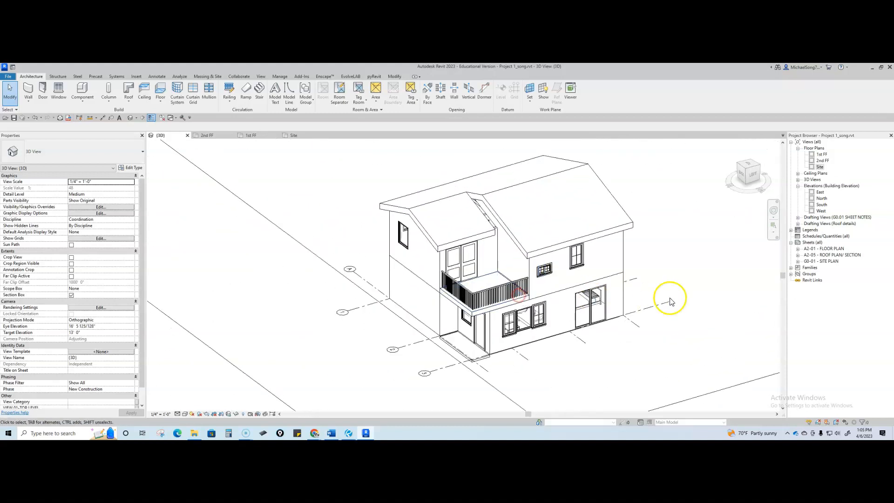